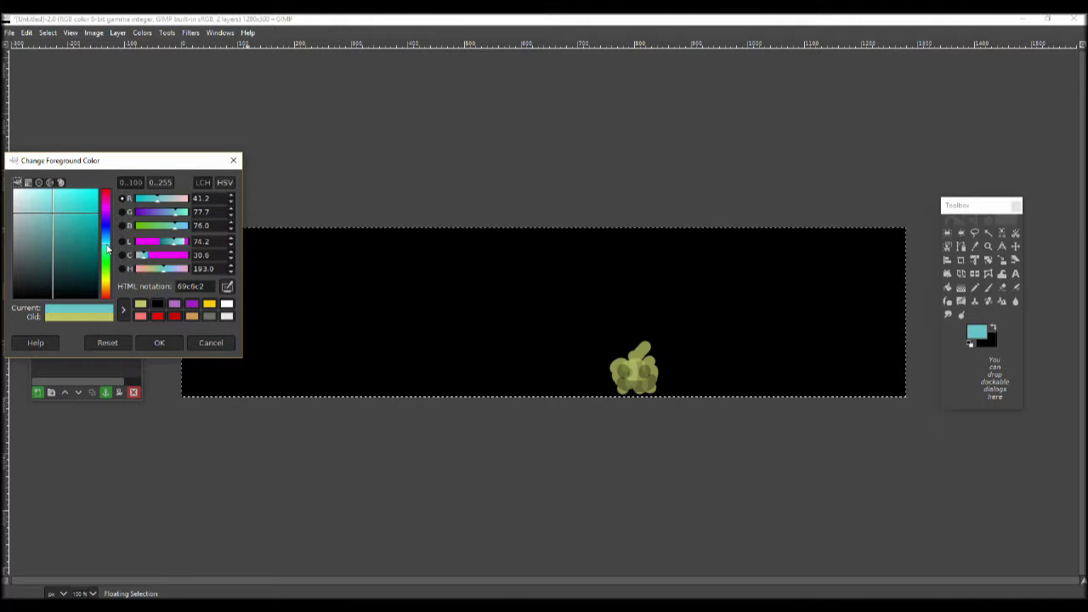
- Set the foreground colour to bright cyan (00ffff)
{"action": "left_click", "coordinate": [96, 192]}
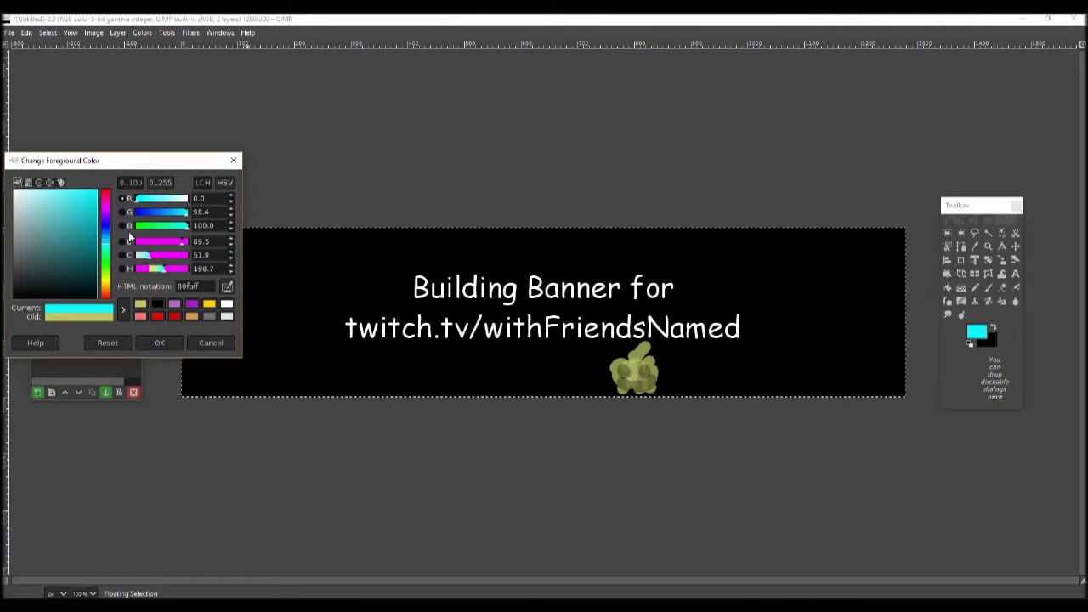
{"action": "left_click", "coordinate": [158, 341]}
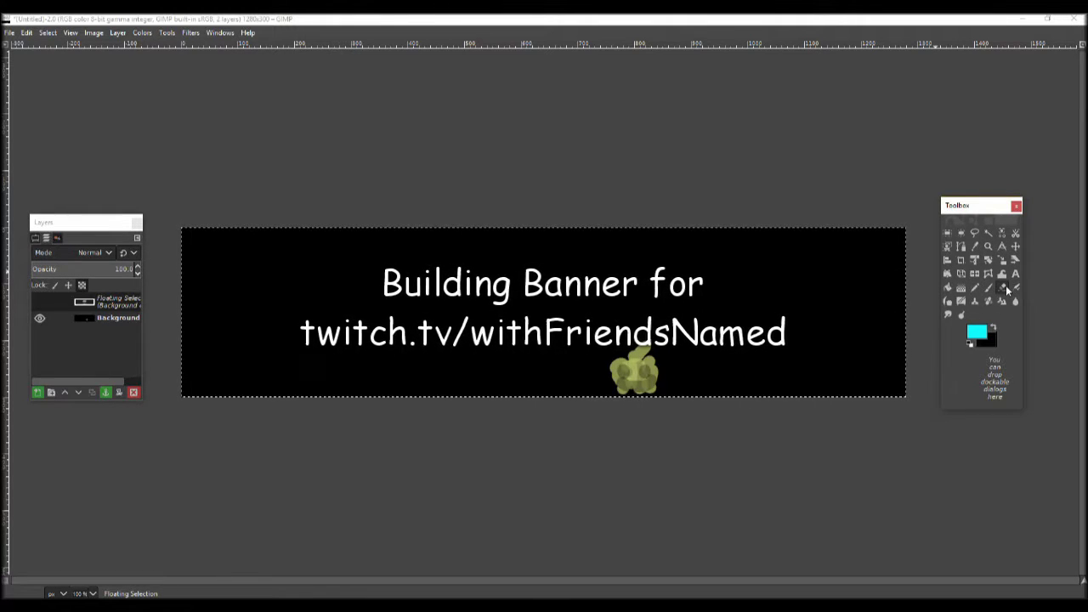
- Choose the Airbrush, preview the lens-flare and background layers, and open the floating layer's menu
{"action": "left_click", "coordinate": [1018, 288]}
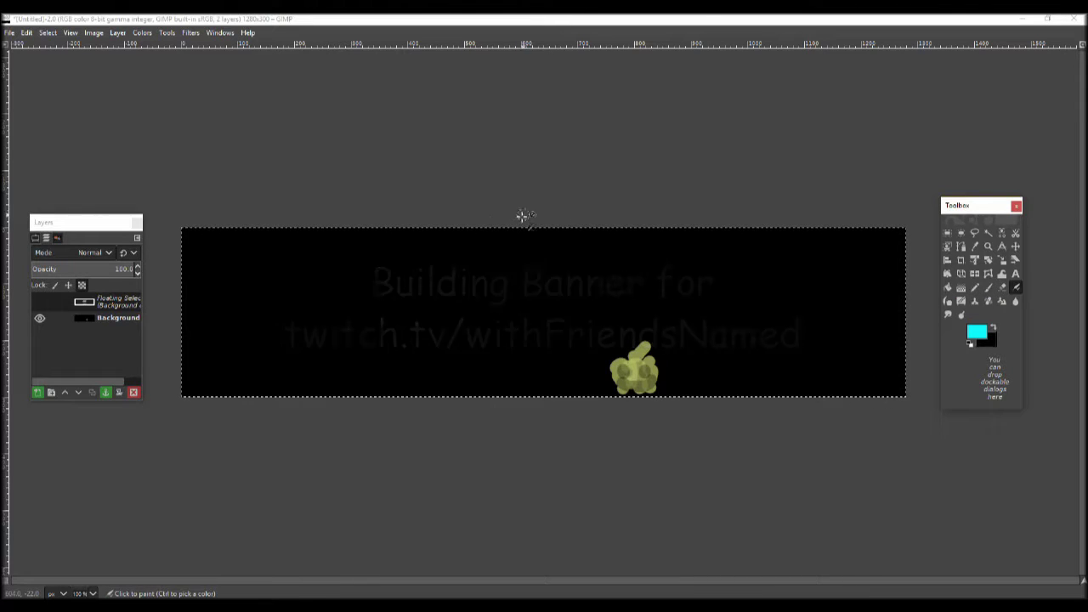
{"action": "left_click", "coordinate": [40, 302]}
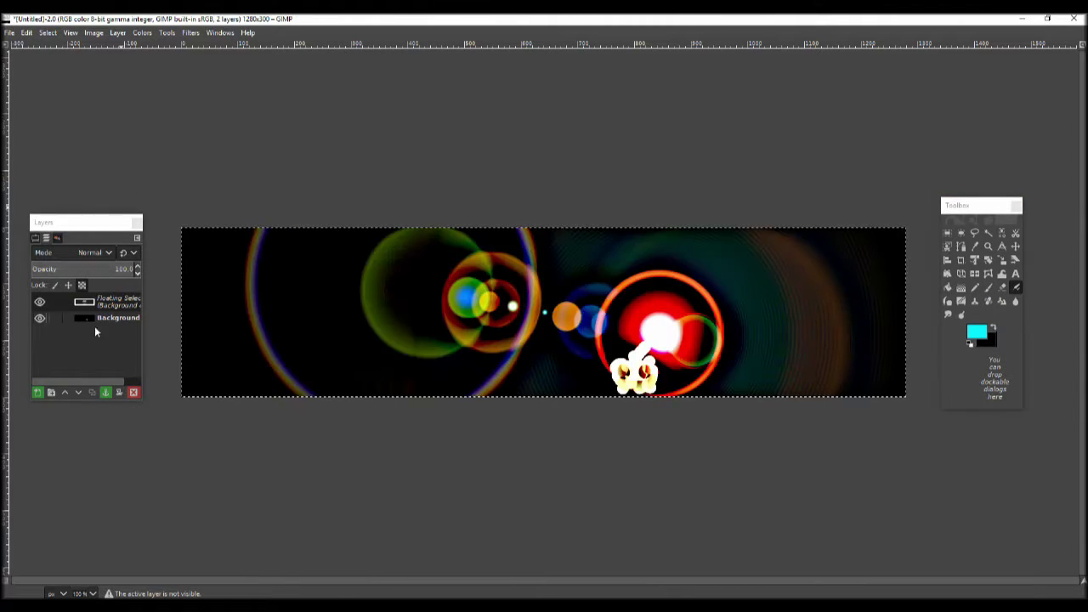
{"action": "left_click", "coordinate": [98, 303]}
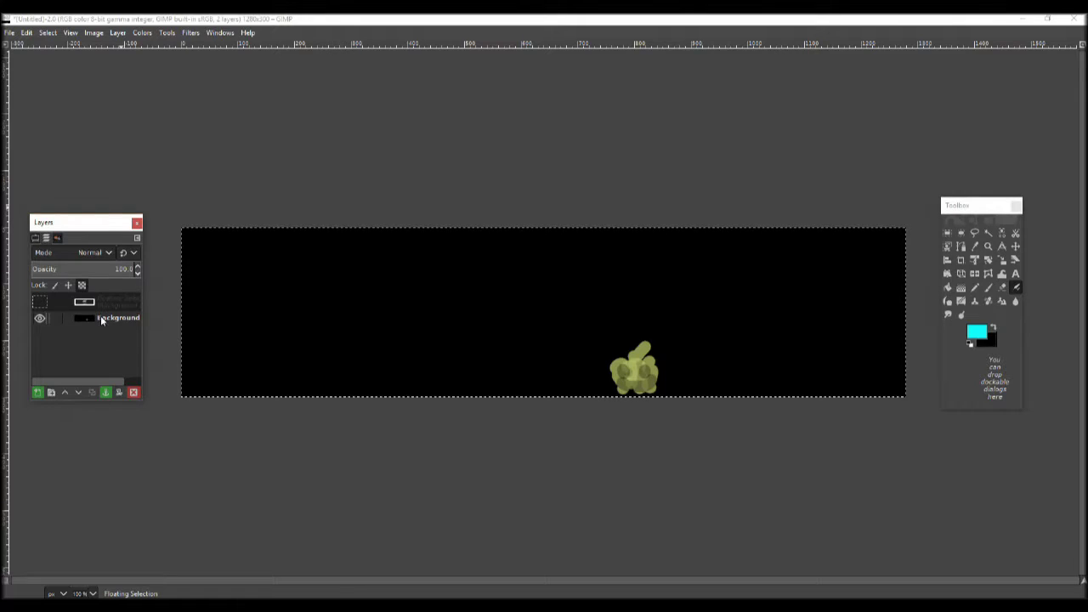
{"action": "left_click", "coordinate": [39, 317]}
{"action": "left_click", "coordinate": [38, 303]}
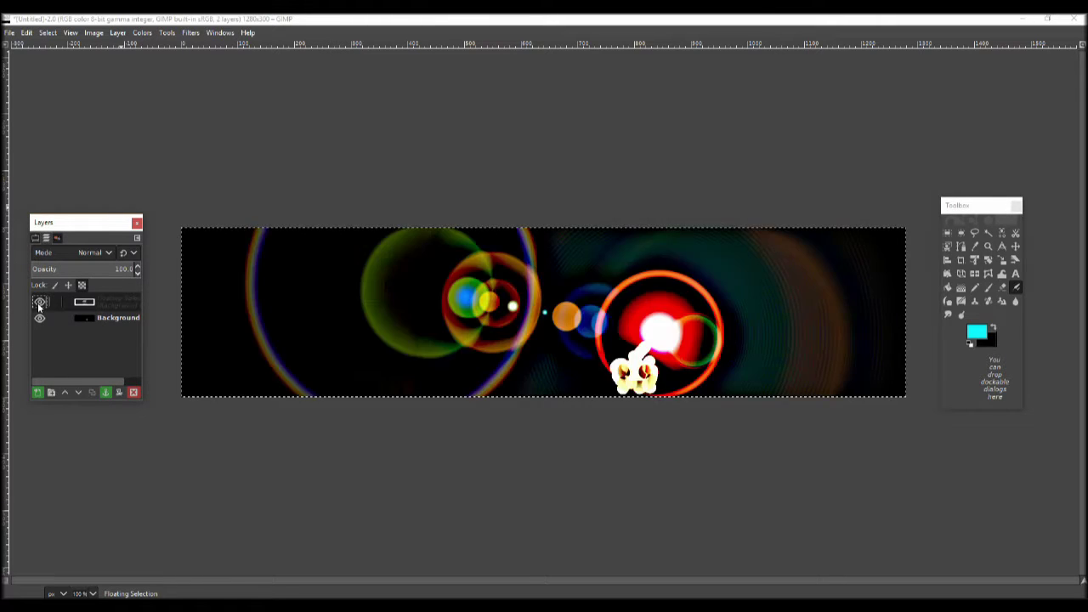
{"action": "right_click", "coordinate": [98, 308]}
- Delete the floating layer, paste the lens flare as a hidden new layer, and paint cyan sky
{"action": "left_click", "coordinate": [134, 173]}
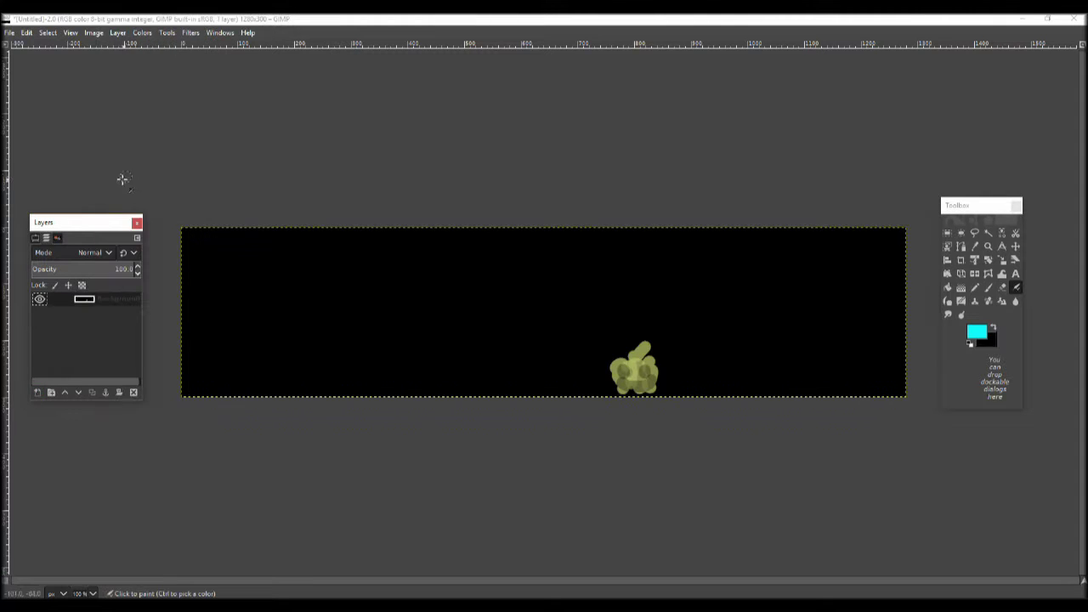
{"action": "left_click", "coordinate": [26, 33]}
{"action": "mouse_move", "coordinate": [47, 200]}
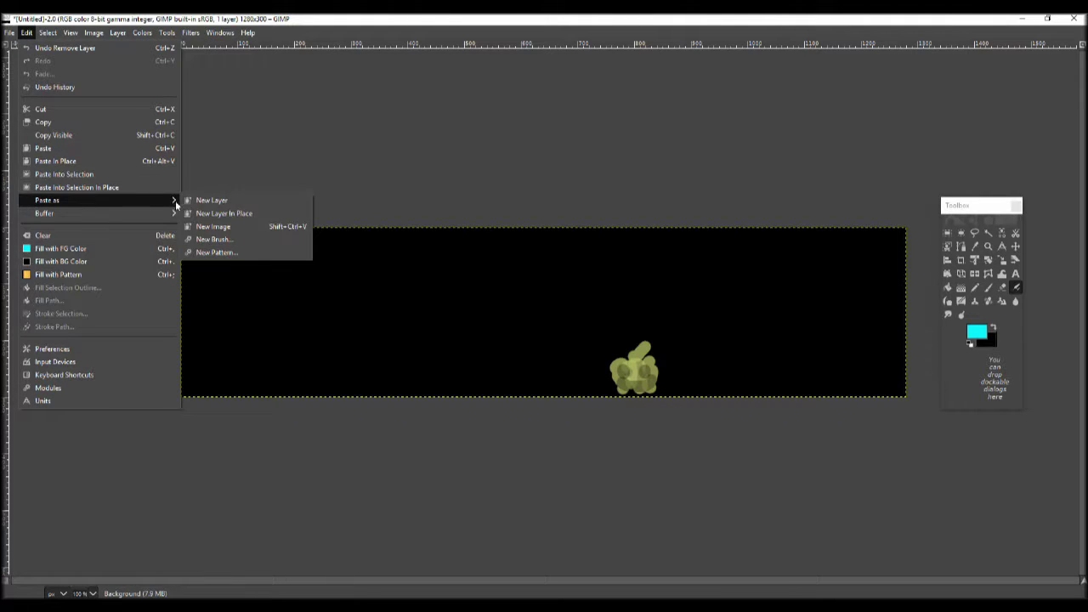
{"action": "left_click", "coordinate": [215, 198]}
{"action": "left_click", "coordinate": [39, 298]}
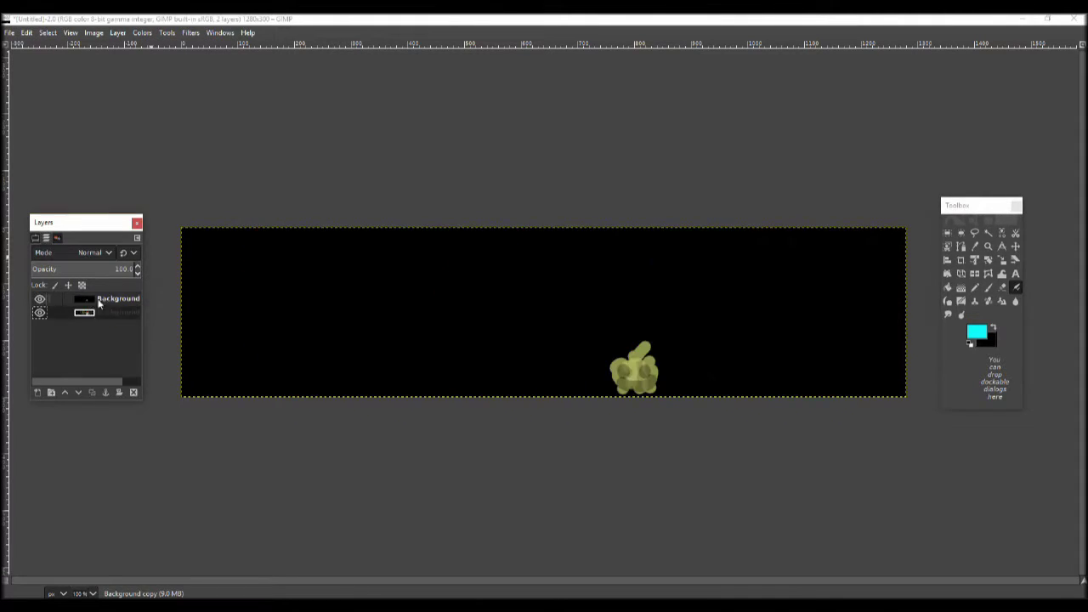
{"action": "mouse_move", "coordinate": [213, 247]}
{"action": "left_mouse_down"}
{"action": "mouse_move", "coordinate": [267, 257]}
{"action": "mouse_move", "coordinate": [680, 232]}
{"action": "mouse_move", "coordinate": [613, 245]}
{"action": "mouse_move", "coordinate": [909, 246]}
{"action": "mouse_move", "coordinate": [578, 255]}
{"action": "mouse_move", "coordinate": [196, 238]}
{"action": "mouse_move", "coordinate": [204, 252]}
{"action": "mouse_move", "coordinate": [388, 272]}
{"action": "mouse_move", "coordinate": [451, 246]}
{"action": "mouse_move", "coordinate": [867, 273]}
{"action": "mouse_move", "coordinate": [901, 259]}
{"action": "mouse_move", "coordinate": [816, 234]}
{"action": "mouse_move", "coordinate": [250, 280]}
{"action": "mouse_move", "coordinate": [476, 267]}
{"action": "mouse_move", "coordinate": [195, 241]}
{"action": "mouse_move", "coordinate": [287, 156]}
{"action": "left_mouse_up"}
- Set the foreground colour to pale sand yellow (f7e068)
{"action": "left_click", "coordinate": [976, 331]}
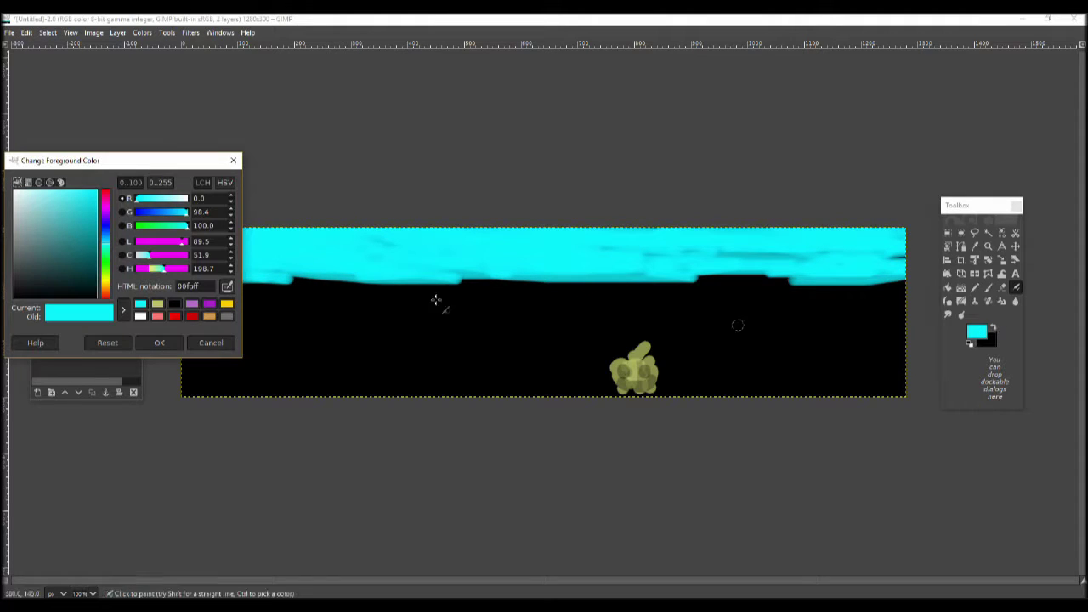
{"action": "left_click", "coordinate": [105, 274]}
{"action": "mouse_move", "coordinate": [105, 274]}
{"action": "left_mouse_down"}
{"action": "mouse_move", "coordinate": [106, 299]}
{"action": "mouse_move", "coordinate": [107, 287]}
{"action": "left_mouse_up"}
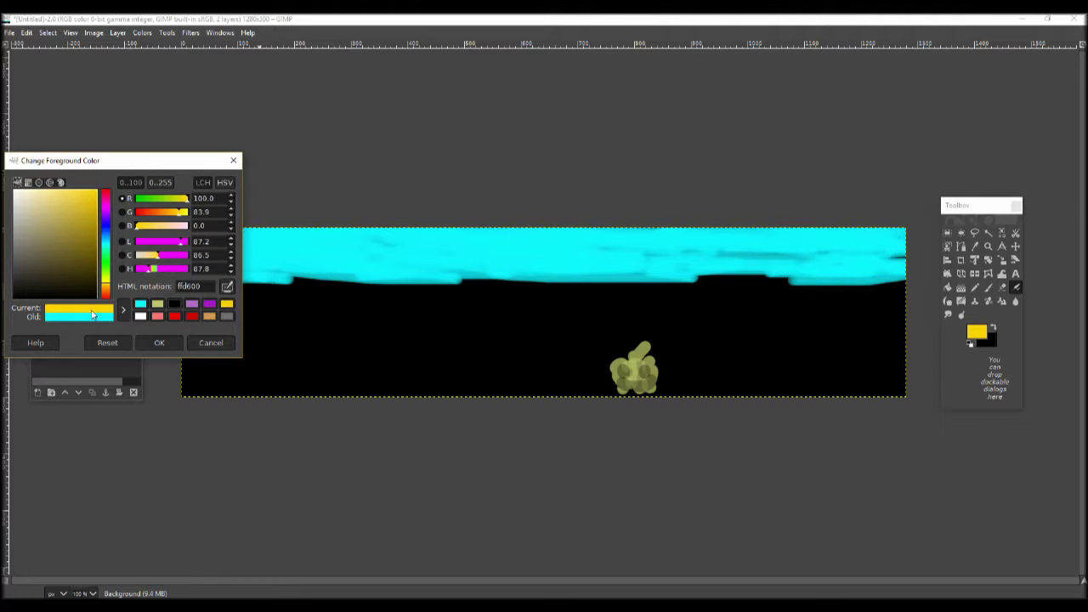
{"action": "left_click_drag", "start_coordinate": [59, 255], "coordinate": [63, 197]}
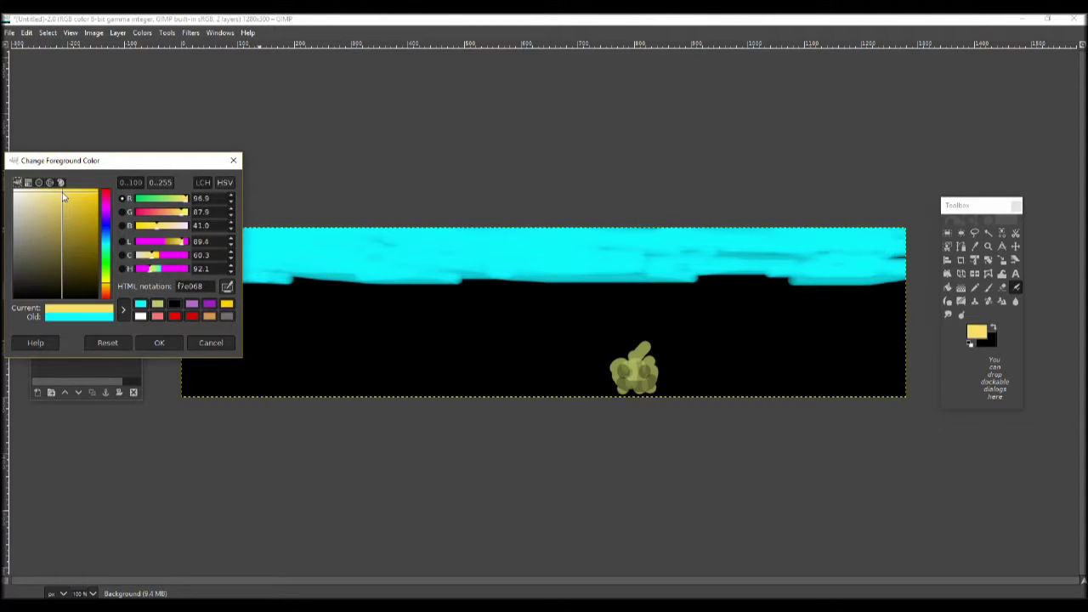
{"action": "left_click", "coordinate": [159, 342]}
- Brush sand strokes across the lower left toward the bush, then undo them
{"action": "mouse_move", "coordinate": [233, 340]}
{"action": "left_mouse_down"}
{"action": "mouse_move", "coordinate": [293, 338]}
{"action": "mouse_move", "coordinate": [212, 340]}
{"action": "mouse_move", "coordinate": [308, 356]}
{"action": "mouse_move", "coordinate": [395, 333]}
{"action": "mouse_move", "coordinate": [463, 353]}
{"action": "mouse_move", "coordinate": [633, 344]}
{"action": "left_mouse_up"}
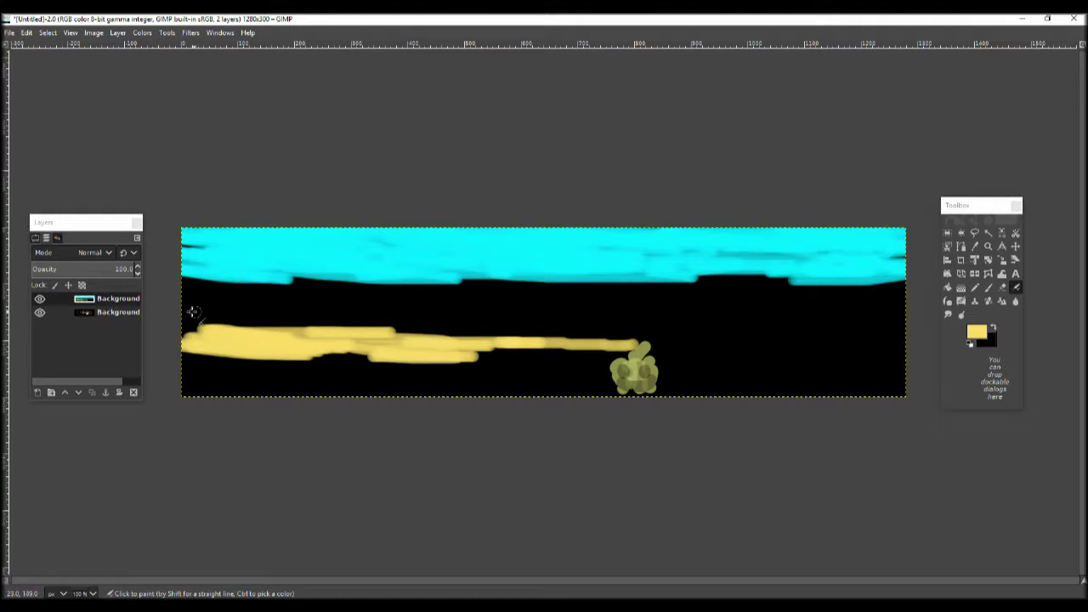
{"action": "mouse_move", "coordinate": [193, 311]}
{"action": "left_mouse_down"}
{"action": "mouse_move", "coordinate": [510, 361]}
{"action": "mouse_move", "coordinate": [213, 370]}
{"action": "mouse_move", "coordinate": [374, 382]}
{"action": "mouse_move", "coordinate": [268, 381]}
{"action": "left_mouse_up"}
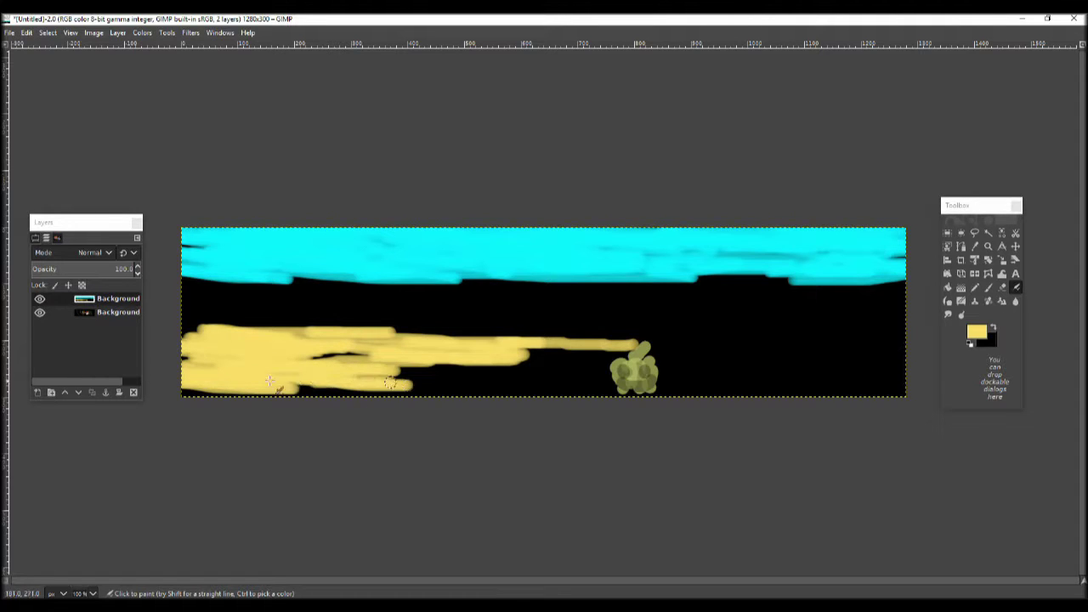
{"action": "mouse_move", "coordinate": [389, 382]}
{"action": "left_mouse_down"}
{"action": "mouse_move", "coordinate": [447, 384]}
{"action": "mouse_move", "coordinate": [621, 351]}
{"action": "mouse_move", "coordinate": [605, 371]}
{"action": "left_mouse_up"}
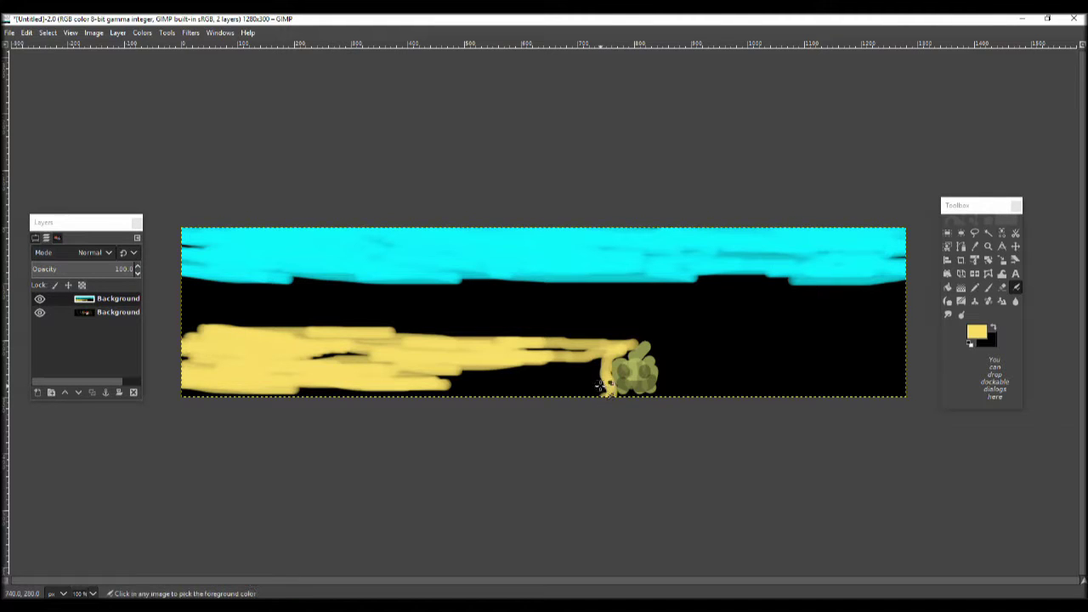
{"action": "key", "text": "ctrl+z"}
{"action": "key", "text": "ctrl+z"}
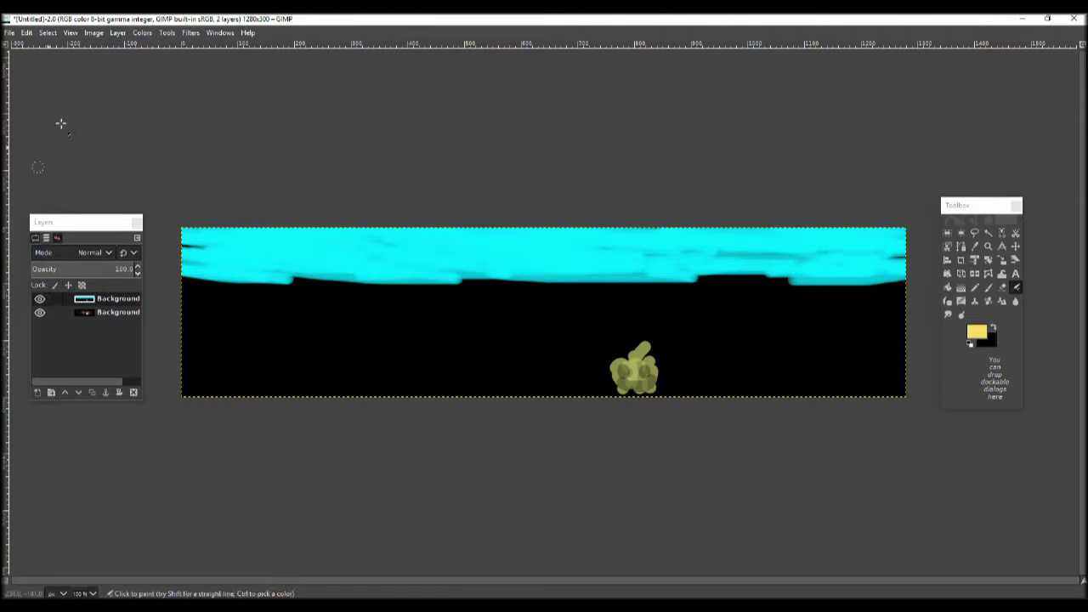
- Add a transparent layer, then delete the black area below the sky after adding an alpha channel
{"action": "left_click", "coordinate": [118, 33]}
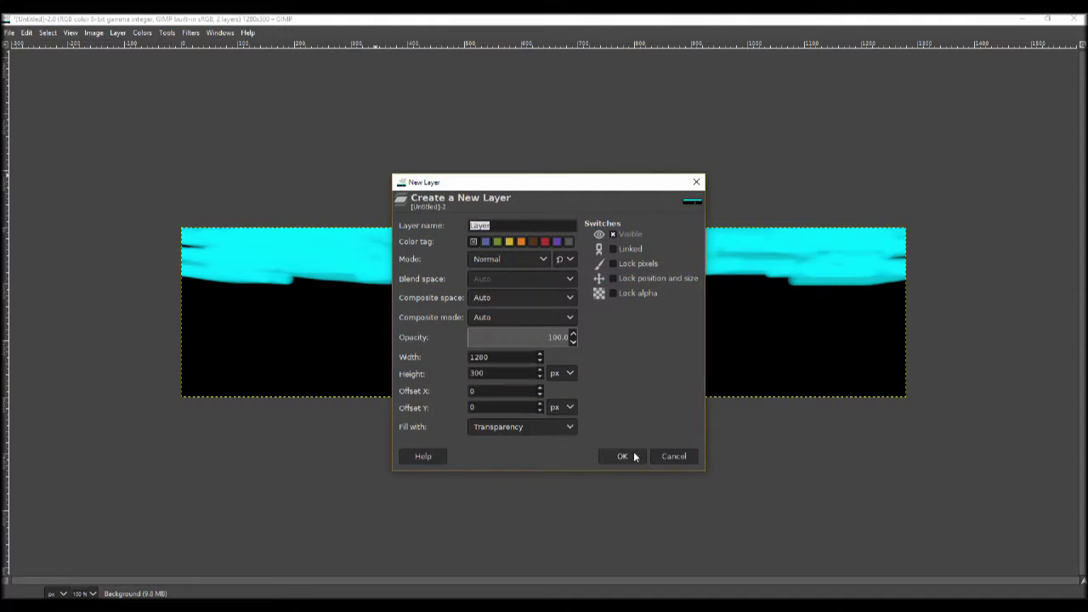
{"action": "left_click", "coordinate": [621, 453]}
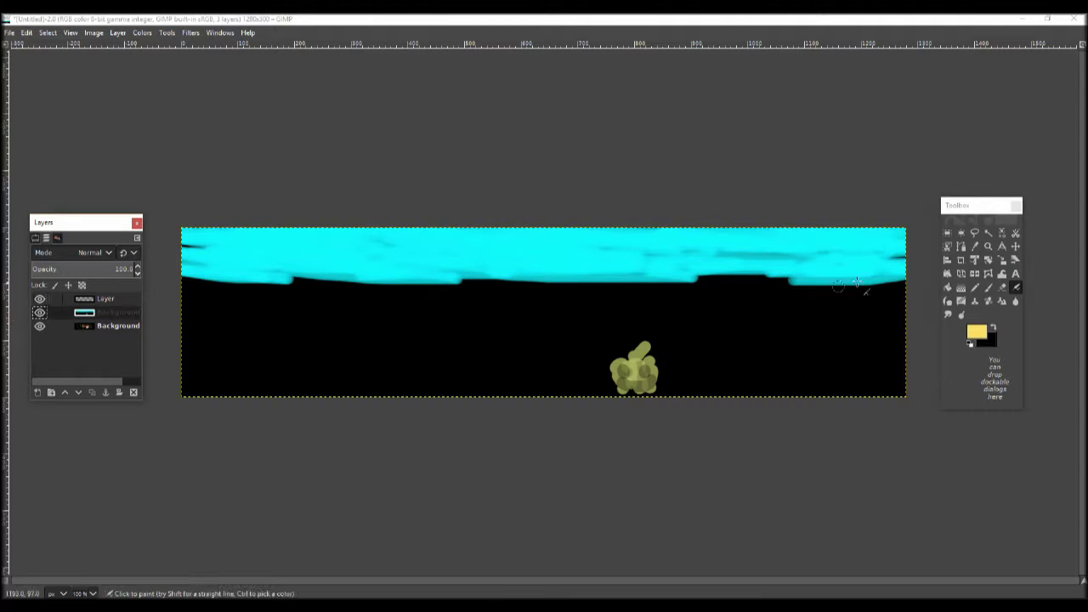
{"action": "left_click", "coordinate": [947, 232]}
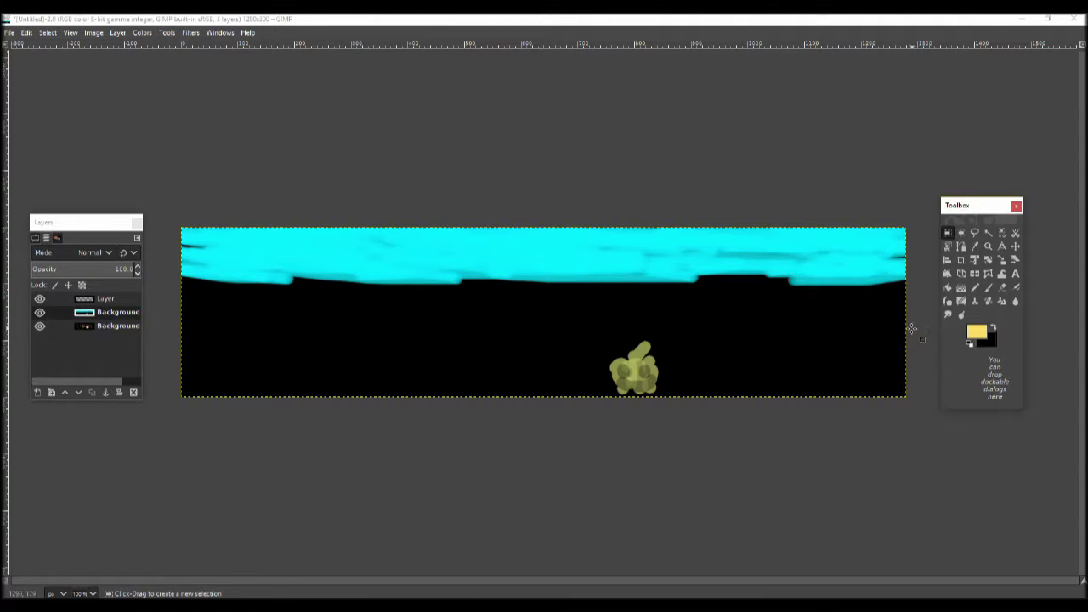
{"action": "left_click", "coordinate": [779, 340]}
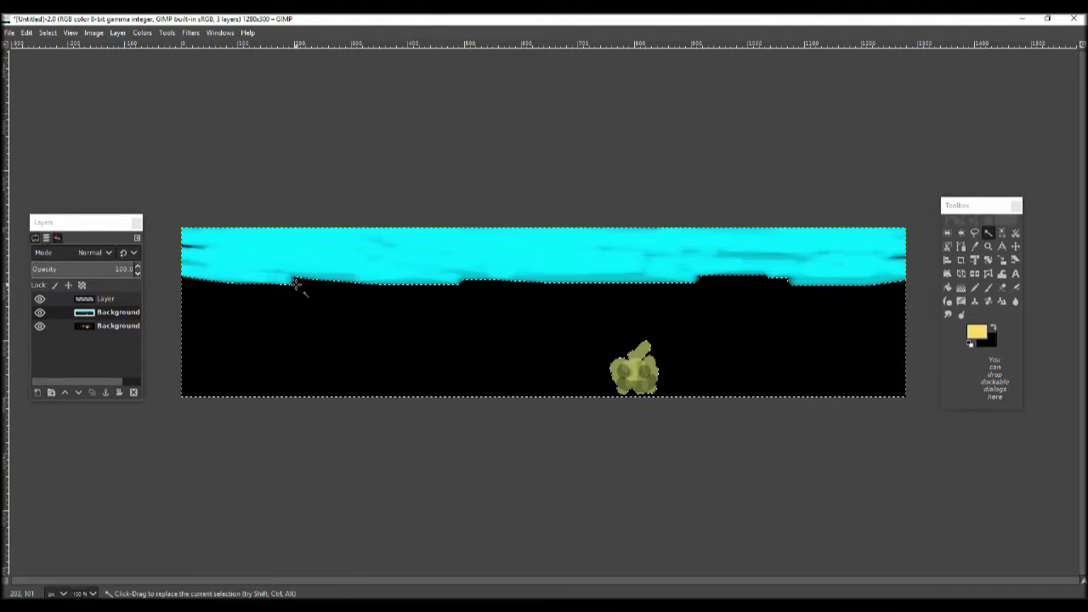
{"action": "left_click", "coordinate": [124, 34]}
{"action": "mouse_move", "coordinate": [143, 175]}
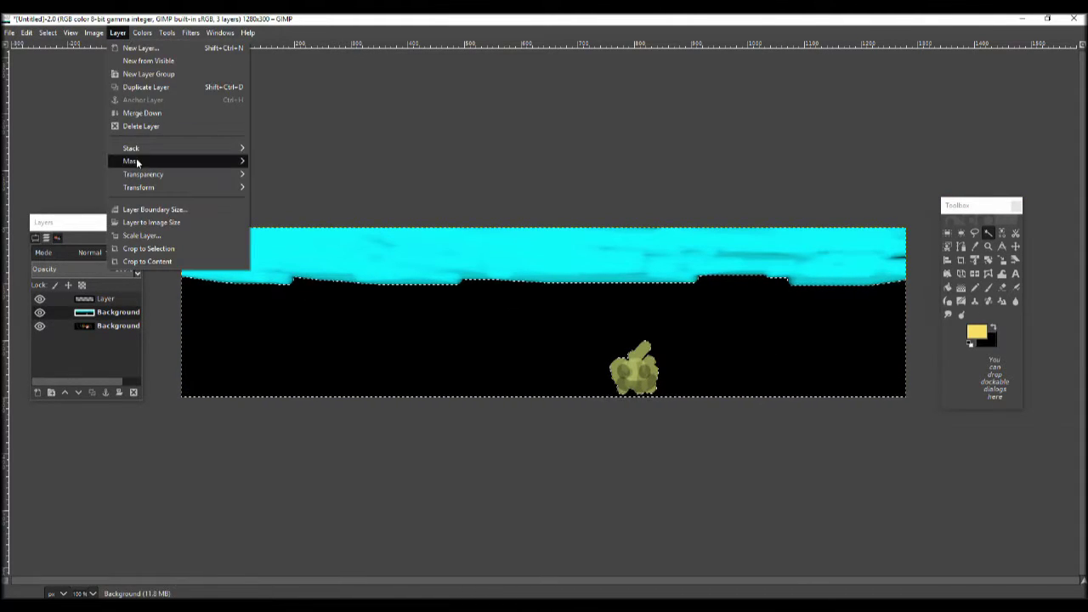
{"action": "left_click", "coordinate": [265, 175]}
{"action": "key", "text": "Delete"}
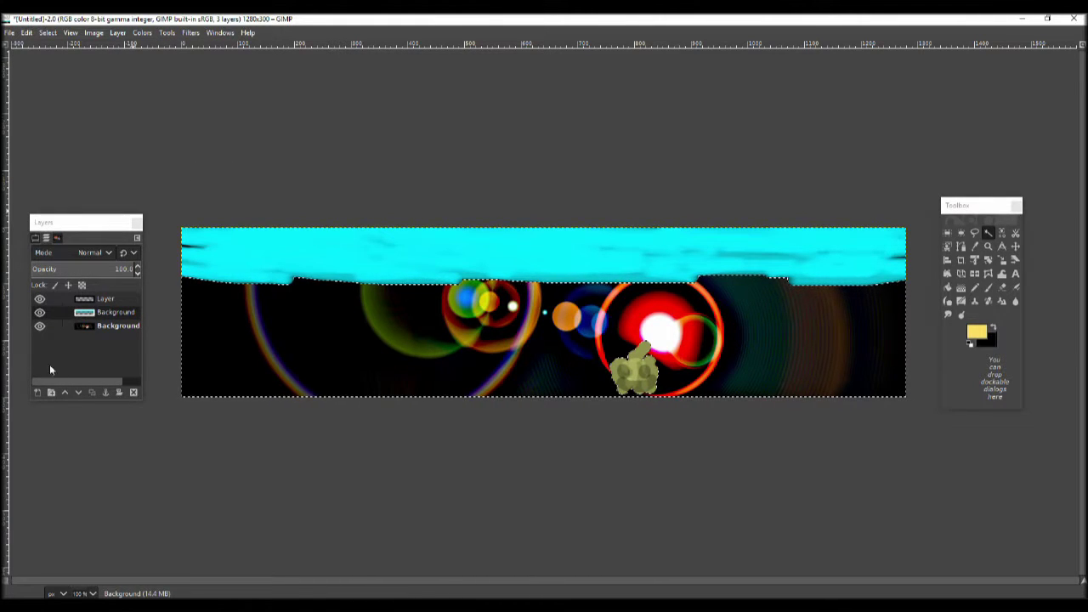
- Hide the background layer, move the sky layer to the top, and clear the selection
{"action": "left_click", "coordinate": [39, 327]}
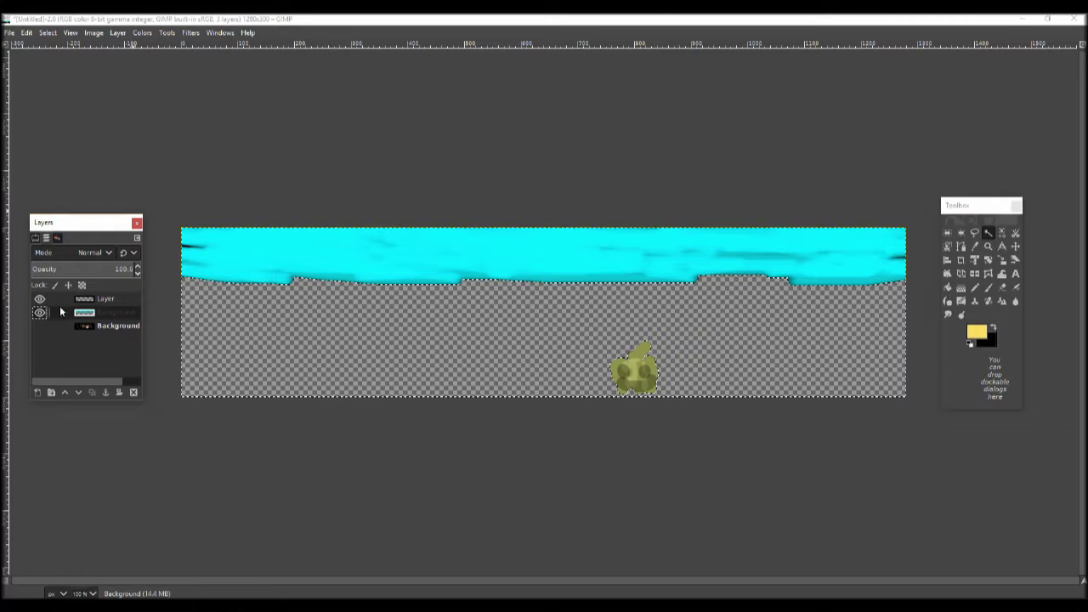
{"action": "double_click", "coordinate": [89, 302]}
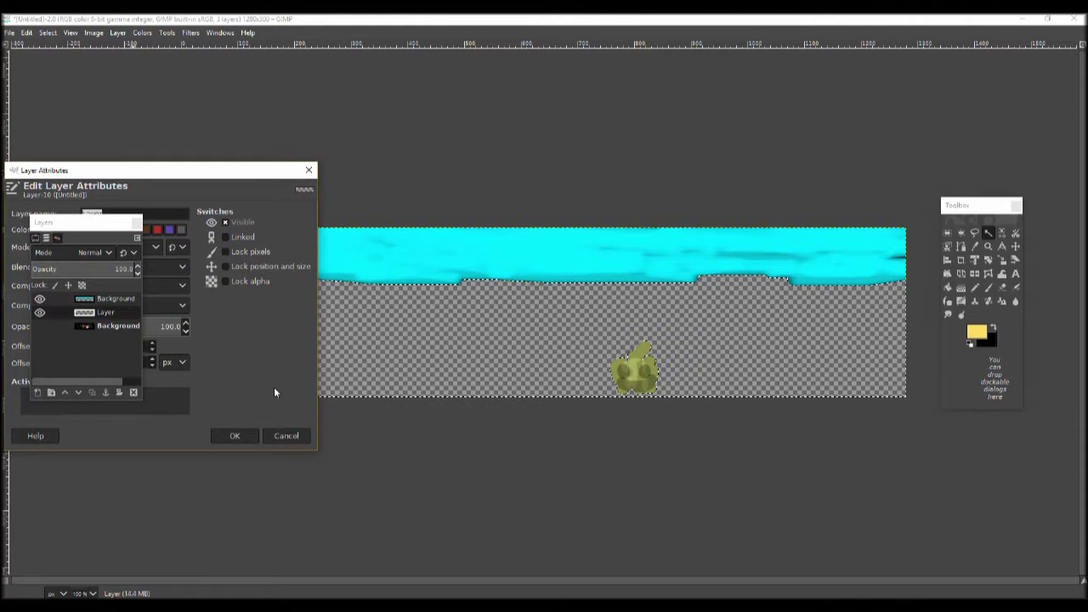
{"action": "left_click", "coordinate": [301, 439]}
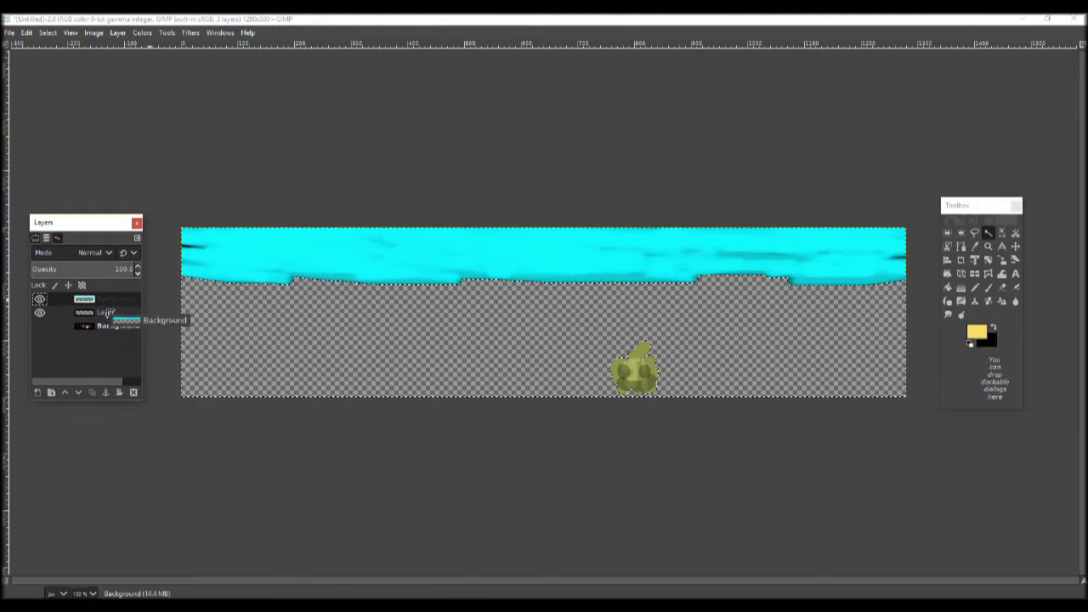
{"action": "left_click", "coordinate": [107, 303]}
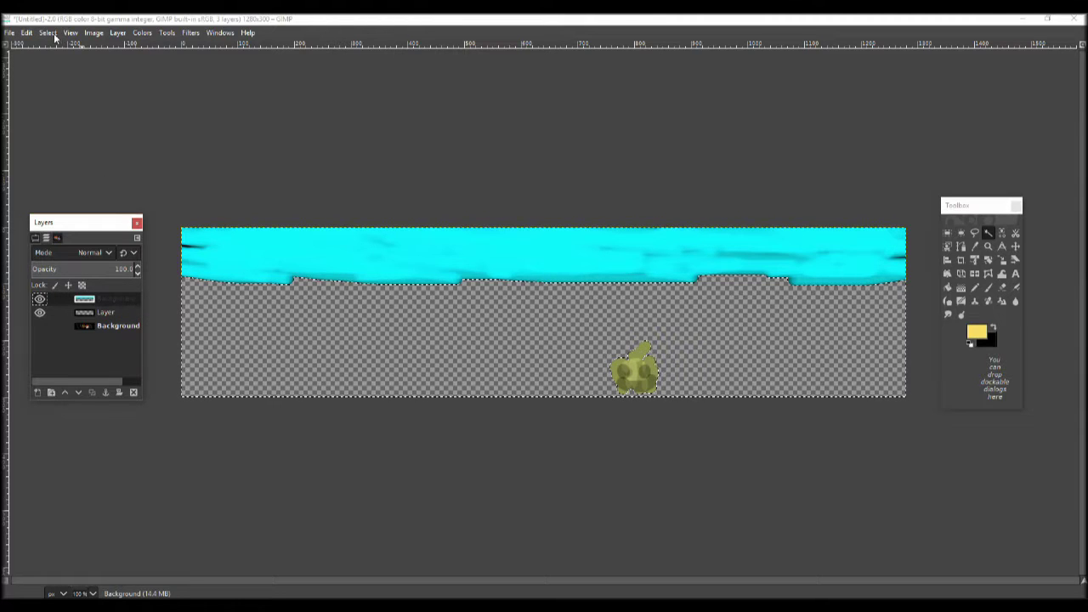
{"action": "left_click", "coordinate": [47, 32]}
{"action": "left_click", "coordinate": [60, 70]}
- Paint sand across the band below the sky on the empty layer with the Pencil
{"action": "left_click", "coordinate": [102, 311]}
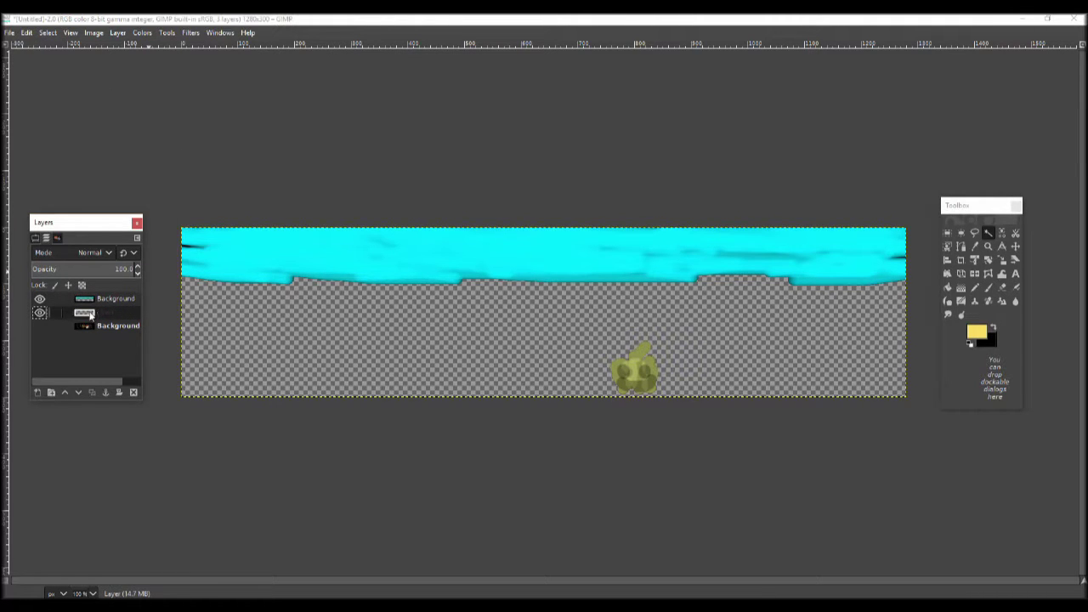
{"action": "key", "text": "p"}
{"action": "left_click_drag", "start_coordinate": [481, 360], "coordinate": [195, 374]}
{"action": "mouse_move", "coordinate": [289, 340]}
{"action": "left_mouse_down"}
{"action": "mouse_move", "coordinate": [710, 331]}
{"action": "mouse_move", "coordinate": [434, 383]}
{"action": "mouse_move", "coordinate": [187, 348]}
{"action": "mouse_move", "coordinate": [892, 340]}
{"action": "mouse_move", "coordinate": [209, 377]}
{"action": "left_mouse_up"}
{"action": "mouse_move", "coordinate": [313, 388]}
{"action": "left_mouse_down"}
{"action": "mouse_move", "coordinate": [262, 348]}
{"action": "mouse_move", "coordinate": [485, 371]}
{"action": "mouse_move", "coordinate": [603, 348]}
{"action": "mouse_move", "coordinate": [196, 323]}
{"action": "left_mouse_up"}
{"action": "mouse_move", "coordinate": [196, 323]}
{"action": "left_mouse_down"}
{"action": "mouse_move", "coordinate": [705, 340]}
{"action": "mouse_move", "coordinate": [901, 314]}
{"action": "left_mouse_up"}
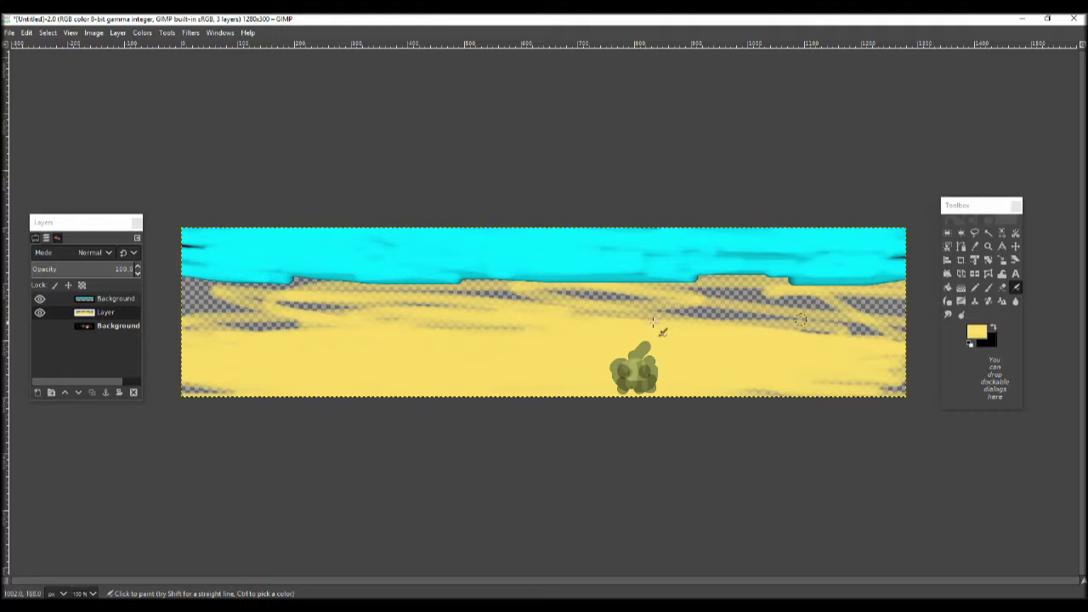
{"action": "left_click", "coordinate": [40, 313]}
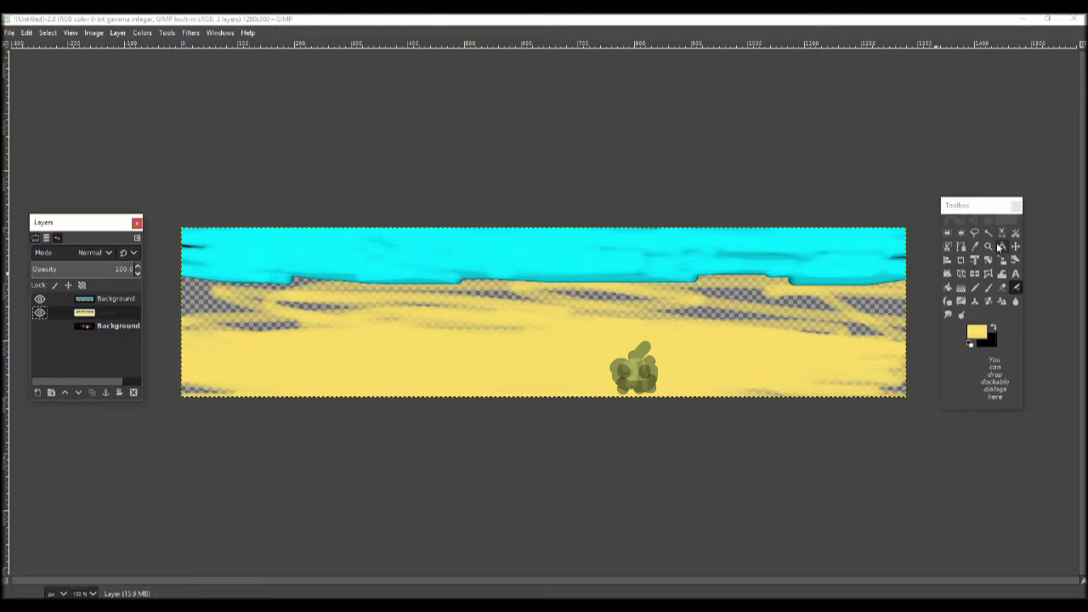
- Try black and olive in the colour chooser, then pick bright green instead
{"action": "left_click", "coordinate": [983, 333]}
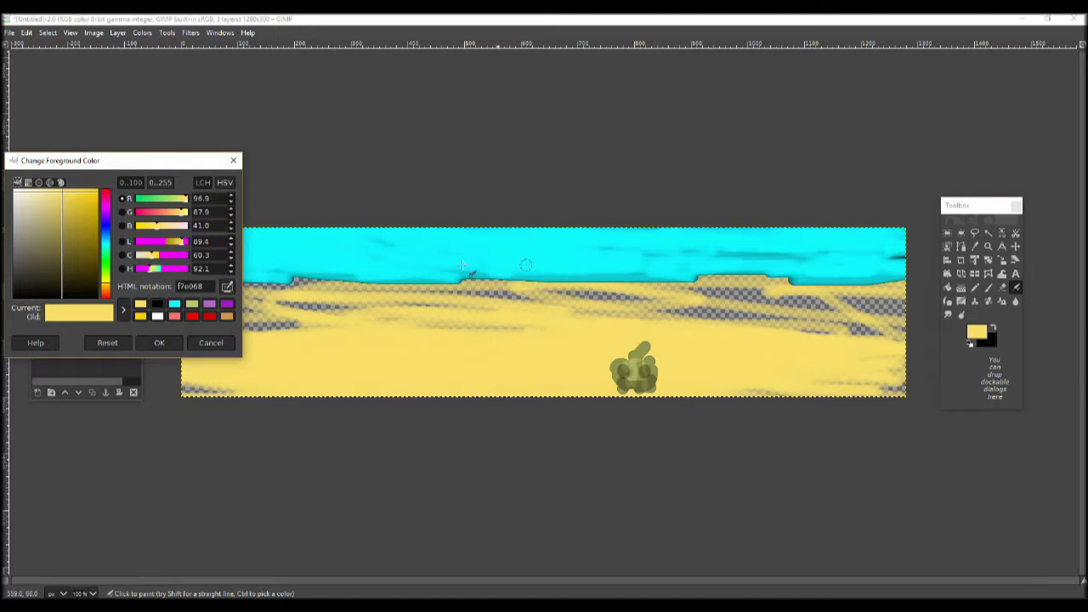
{"action": "mouse_move", "coordinate": [54, 234]}
{"action": "left_mouse_down"}
{"action": "mouse_move", "coordinate": [109, 316]}
{"action": "mouse_move", "coordinate": [4, 191]}
{"action": "left_mouse_up"}
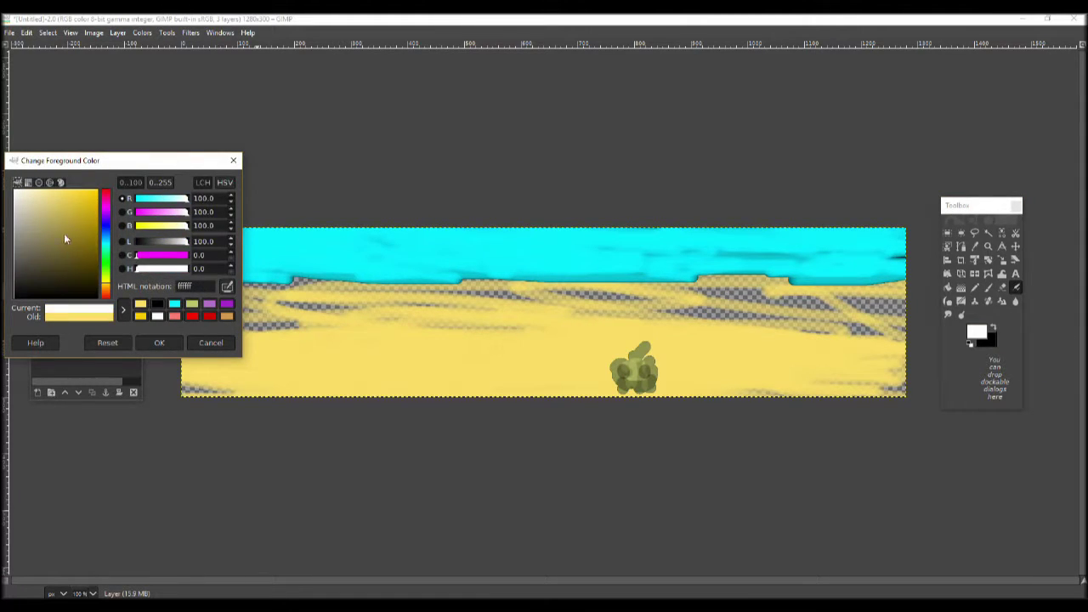
{"action": "left_click", "coordinate": [37, 248]}
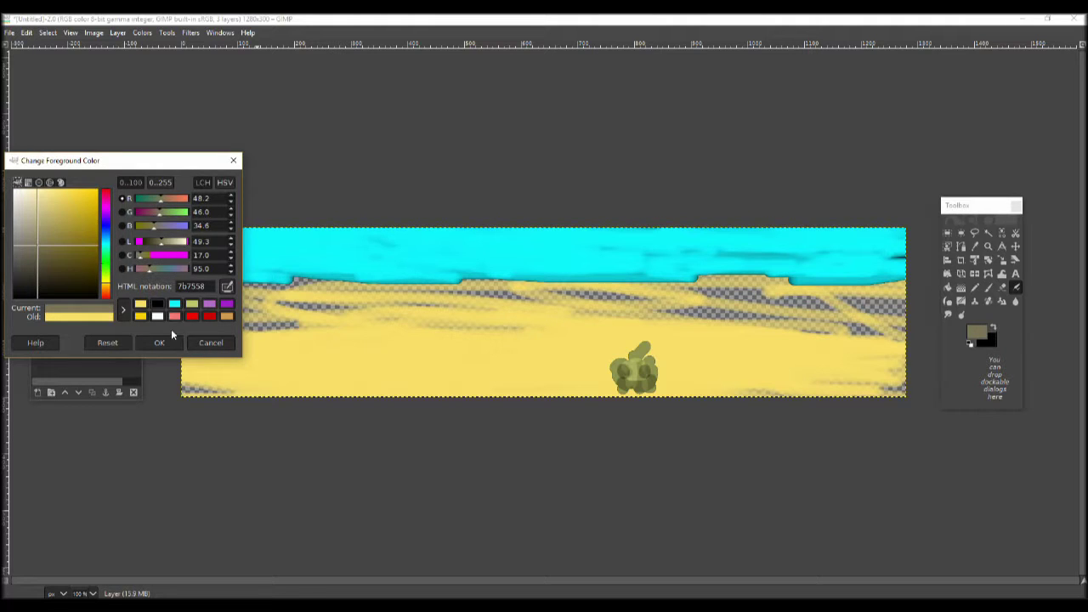
{"action": "left_click", "coordinate": [211, 343]}
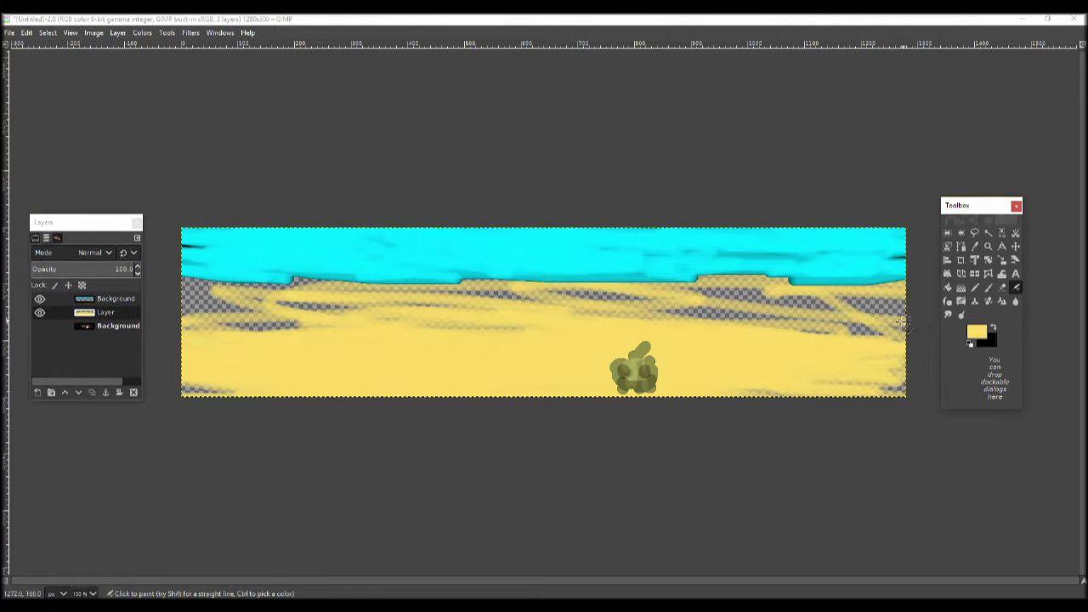
{"action": "left_click", "coordinate": [978, 332]}
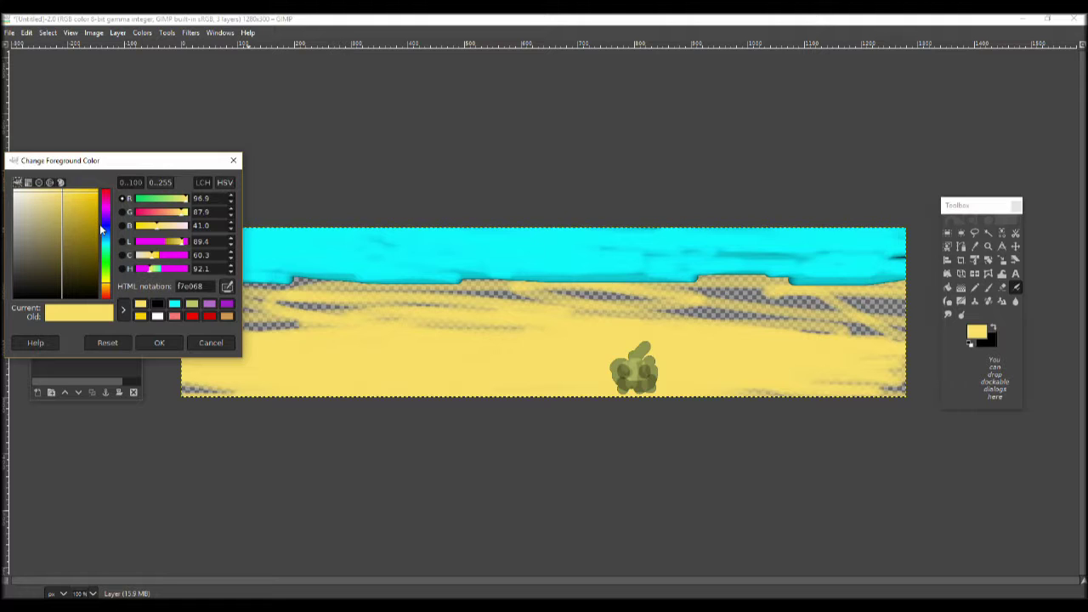
{"action": "mouse_move", "coordinate": [107, 231]}
{"action": "left_mouse_down"}
{"action": "mouse_move", "coordinate": [106, 269]}
{"action": "mouse_move", "coordinate": [117, 188]}
{"action": "left_mouse_up"}
- Accept bright green, brush test strokes on the sand, then undo them
{"action": "left_click", "coordinate": [159, 343]}
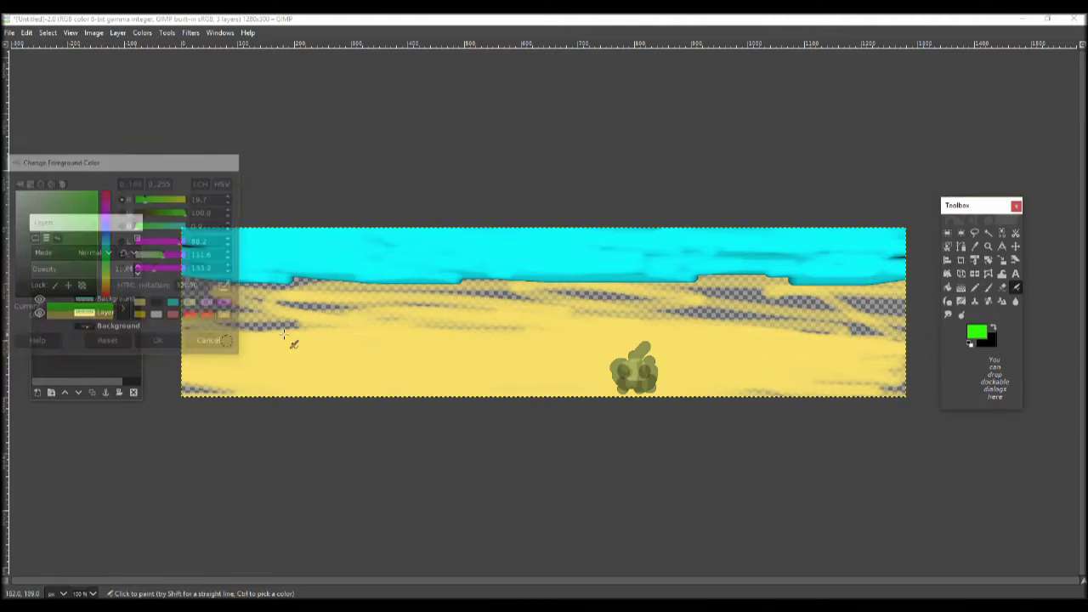
{"action": "left_click", "coordinate": [975, 289]}
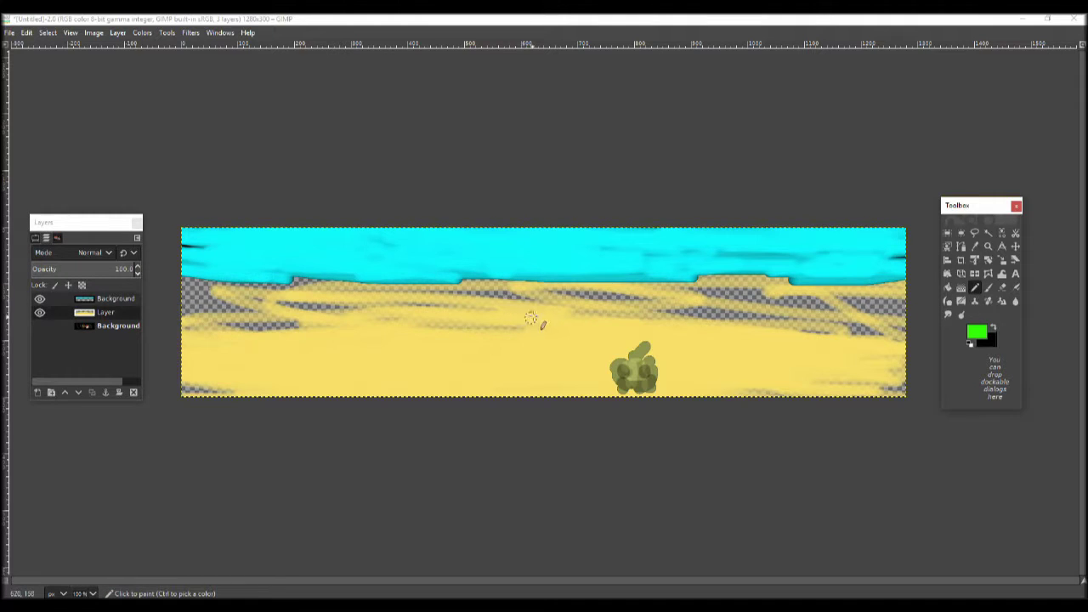
{"action": "left_click_drag", "start_coordinate": [529, 312], "coordinate": [460, 297]}
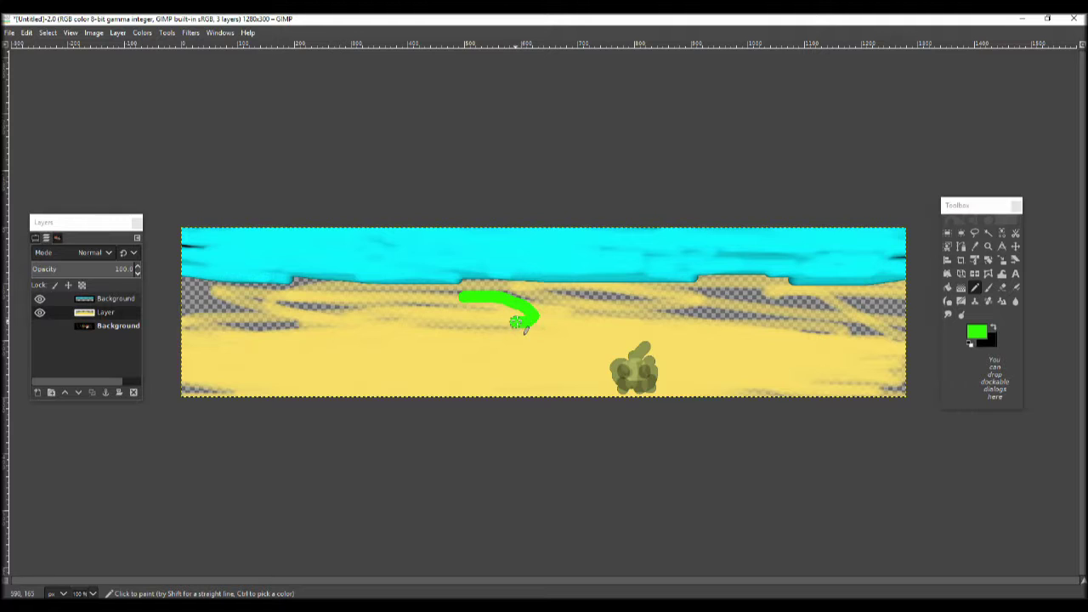
{"action": "left_click_drag", "start_coordinate": [507, 325], "coordinate": [490, 328]}
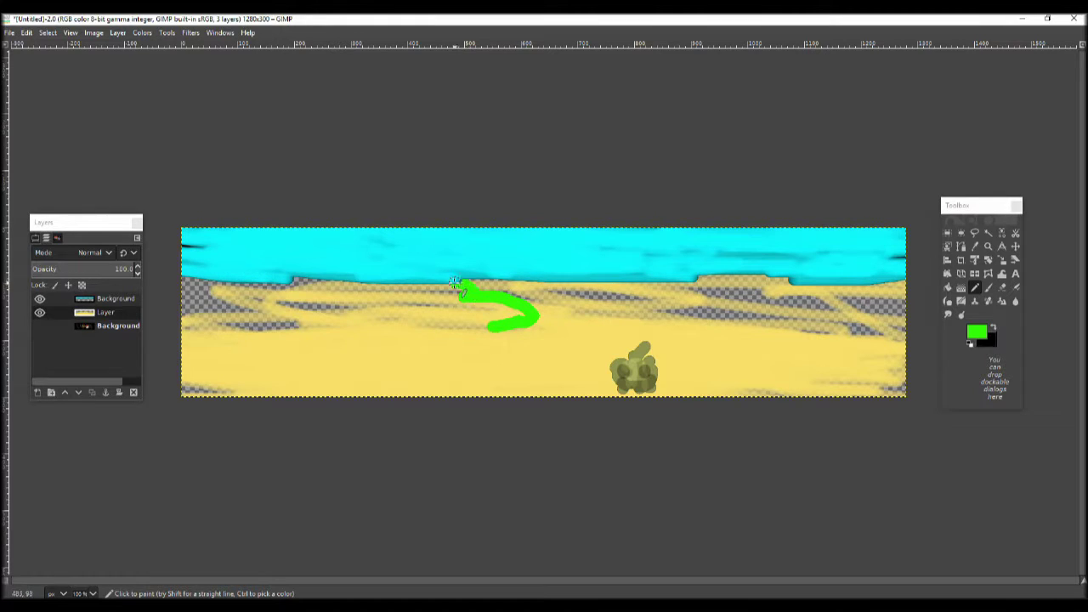
{"action": "left_click", "coordinate": [39, 299]}
{"action": "left_click_drag", "start_coordinate": [459, 287], "coordinate": [443, 298]}
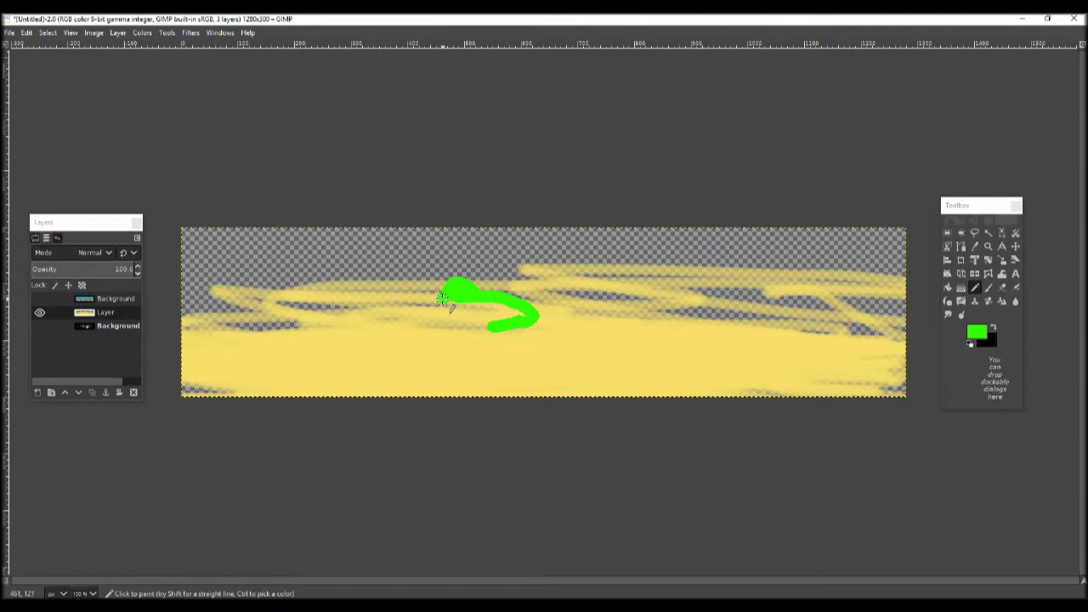
{"action": "key", "text": "ctrl"}
{"action": "key", "text": "ctrl+z"}
{"action": "key", "text": "ctrl+z"}
{"action": "key", "text": "ctrl+z"}
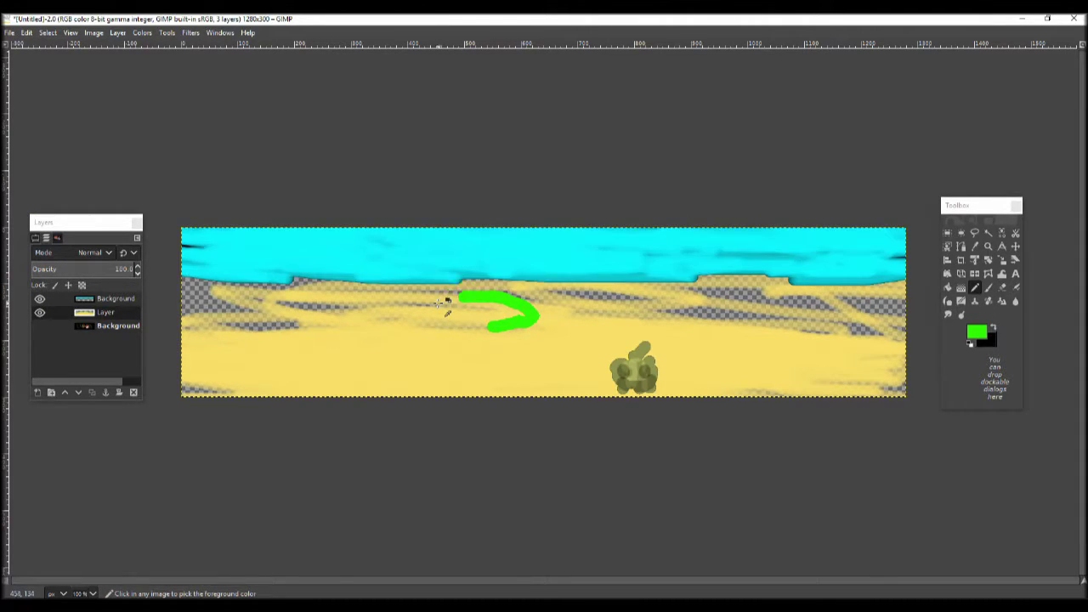
{"action": "key", "text": "ctrl+z"}
{"action": "key", "text": "ctrl+z"}
{"action": "key", "text": "ctrl+z"}
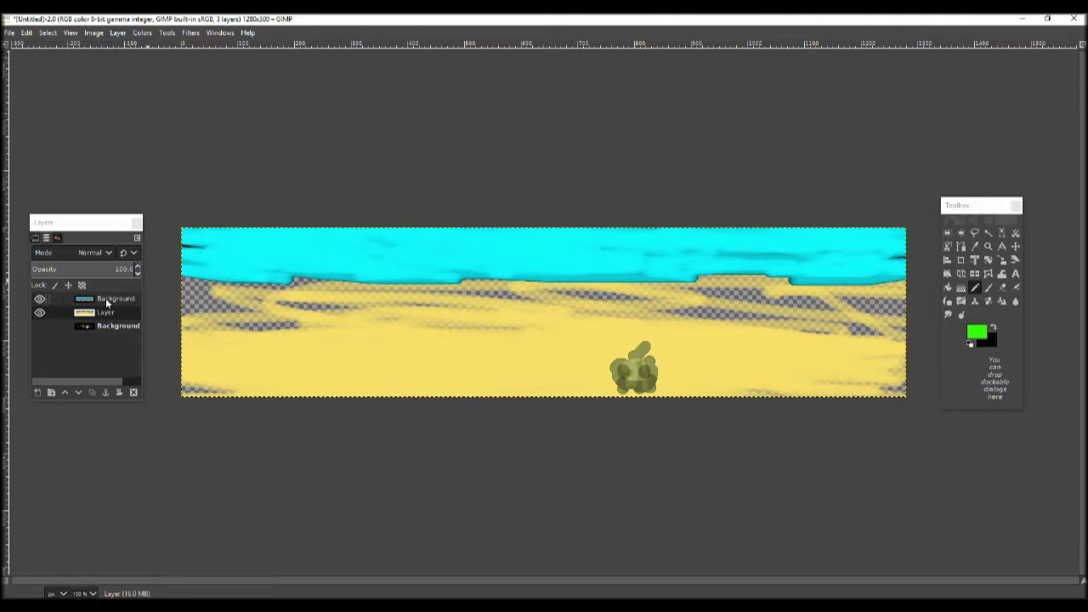
- Add a new empty layer above the sky layer
{"action": "left_click", "coordinate": [106, 298]}
{"action": "left_click", "coordinate": [117, 32]}
{"action": "left_click", "coordinate": [145, 46]}
{"action": "key", "text": "Return"}
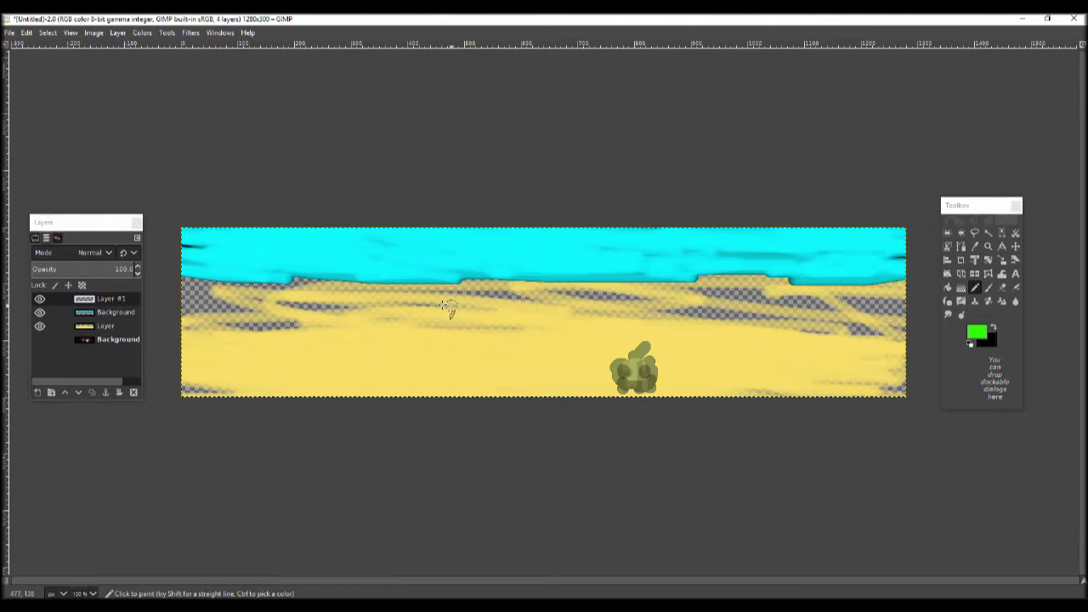
- Draw the green T-rex outline with head, back, arms and closed lower curve
{"action": "left_click_drag", "start_coordinate": [480, 287], "coordinate": [540, 323]}
{"action": "mouse_move", "coordinate": [433, 283]}
{"action": "left_mouse_down"}
{"action": "mouse_move", "coordinate": [425, 339]}
{"action": "mouse_move", "coordinate": [323, 308]}
{"action": "mouse_move", "coordinate": [394, 383]}
{"action": "mouse_move", "coordinate": [417, 379]}
{"action": "left_mouse_up"}
{"action": "mouse_move", "coordinate": [357, 364]}
{"action": "left_mouse_down"}
{"action": "mouse_move", "coordinate": [333, 367]}
{"action": "mouse_move", "coordinate": [331, 393]}
{"action": "left_mouse_up"}
{"action": "mouse_move", "coordinate": [371, 364]}
{"action": "left_mouse_down"}
{"action": "mouse_move", "coordinate": [372, 393]}
{"action": "mouse_move", "coordinate": [349, 377]}
{"action": "left_mouse_up"}
{"action": "left_click_drag", "start_coordinate": [419, 379], "coordinate": [464, 353]}
{"action": "mouse_move", "coordinate": [540, 325]}
{"action": "left_mouse_down"}
{"action": "mouse_move", "coordinate": [544, 340]}
{"action": "mouse_move", "coordinate": [485, 323]}
{"action": "mouse_move", "coordinate": [466, 344]}
{"action": "mouse_move", "coordinate": [483, 369]}
{"action": "left_mouse_up"}
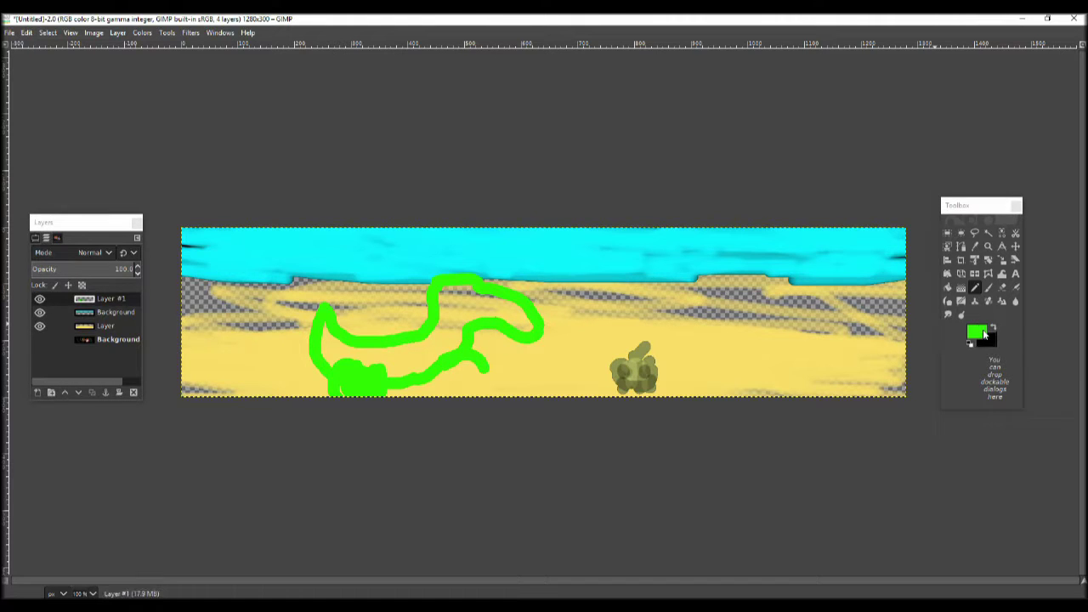
- Swap to black and dab the dinosaur's eye with the Pencil
{"action": "left_click", "coordinate": [976, 332]}
{"action": "left_click", "coordinate": [156, 340]}
{"action": "left_click", "coordinate": [34, 237]}
{"action": "left_click", "coordinate": [460, 294]}
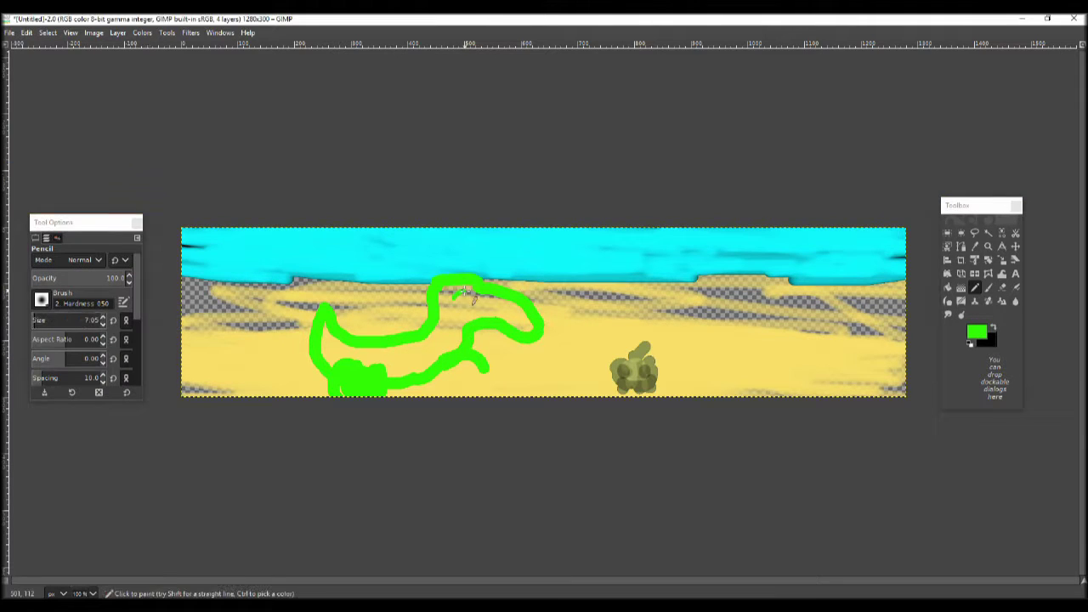
{"action": "key", "text": "x"}
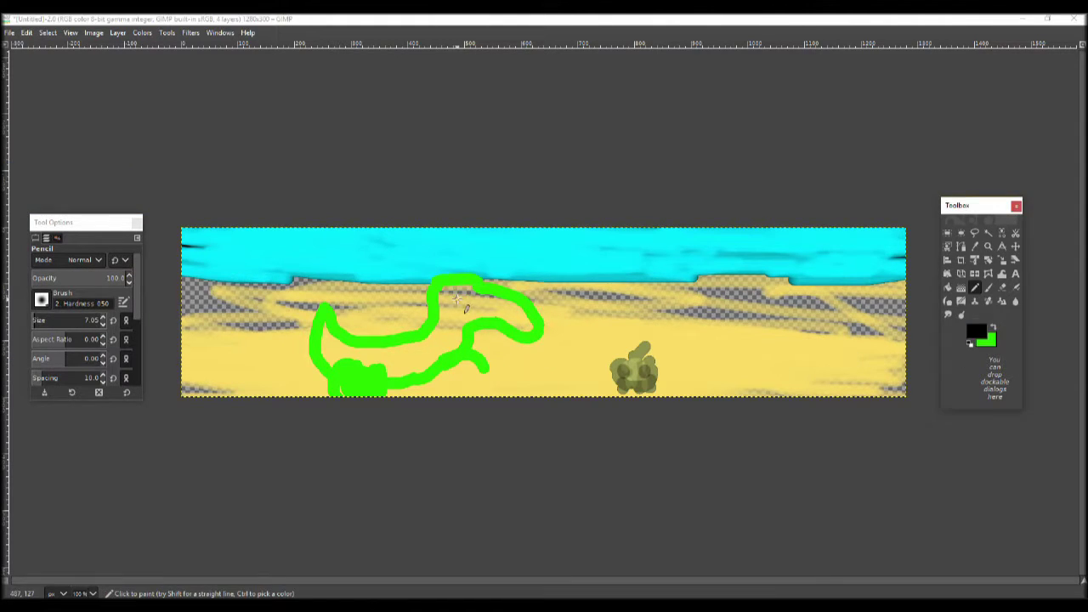
{"action": "left_click", "coordinate": [457, 296]}
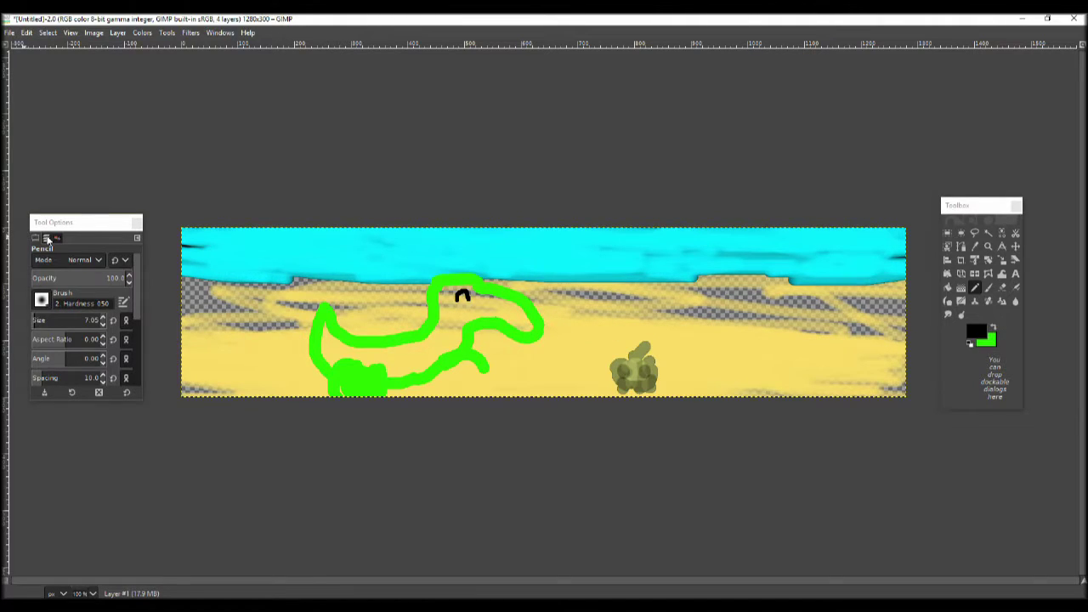
{"action": "left_click", "coordinate": [47, 239]}
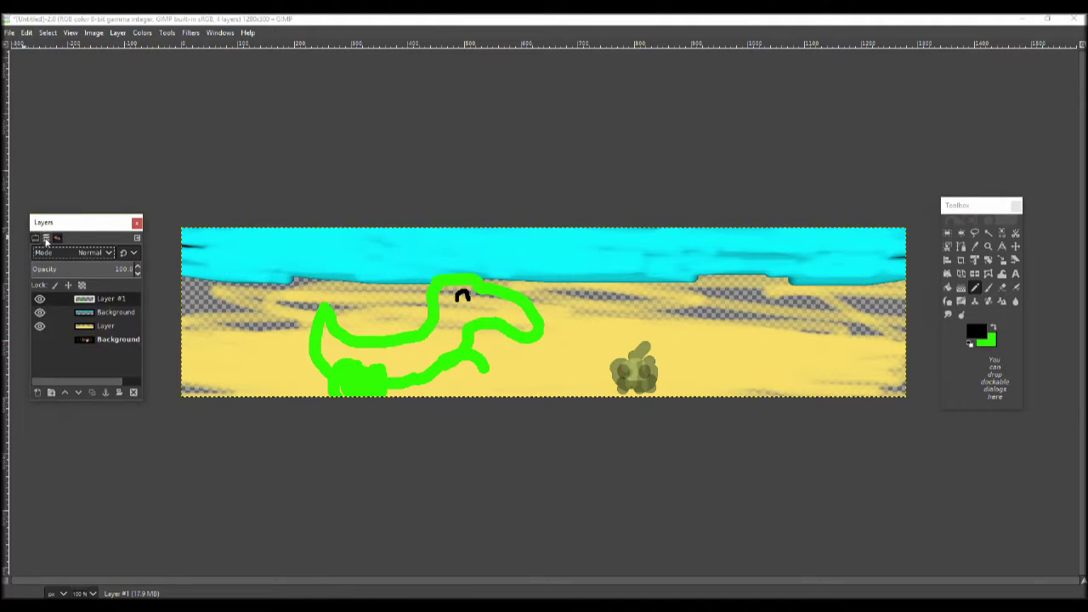
- Add a new layer above the bottom layer and bucket-fill the sand gaps black
{"action": "left_click", "coordinate": [104, 340]}
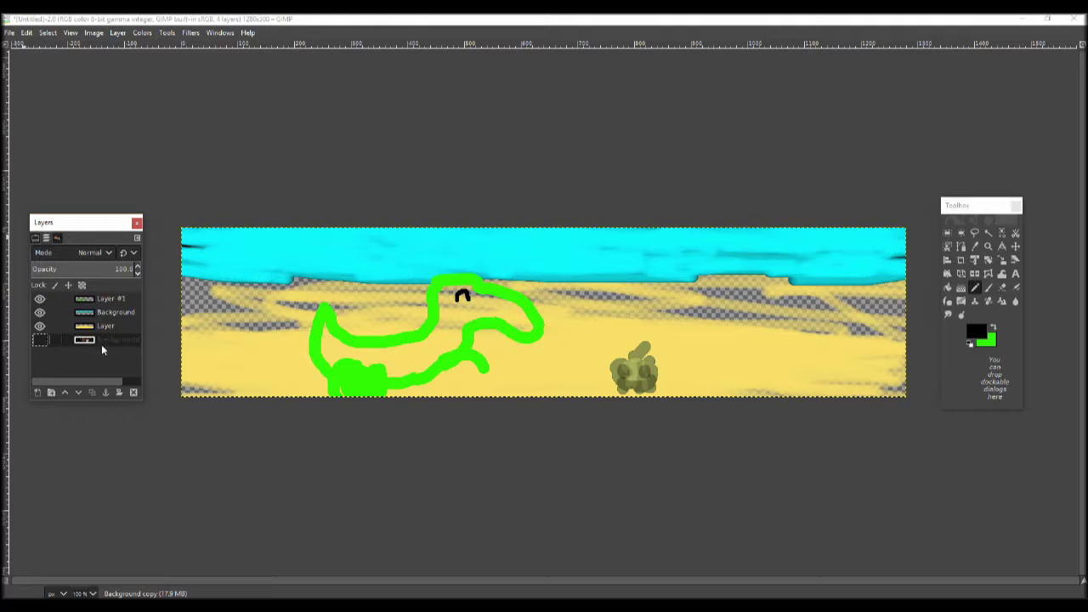
{"action": "left_click", "coordinate": [117, 33]}
{"action": "left_click", "coordinate": [236, 46]}
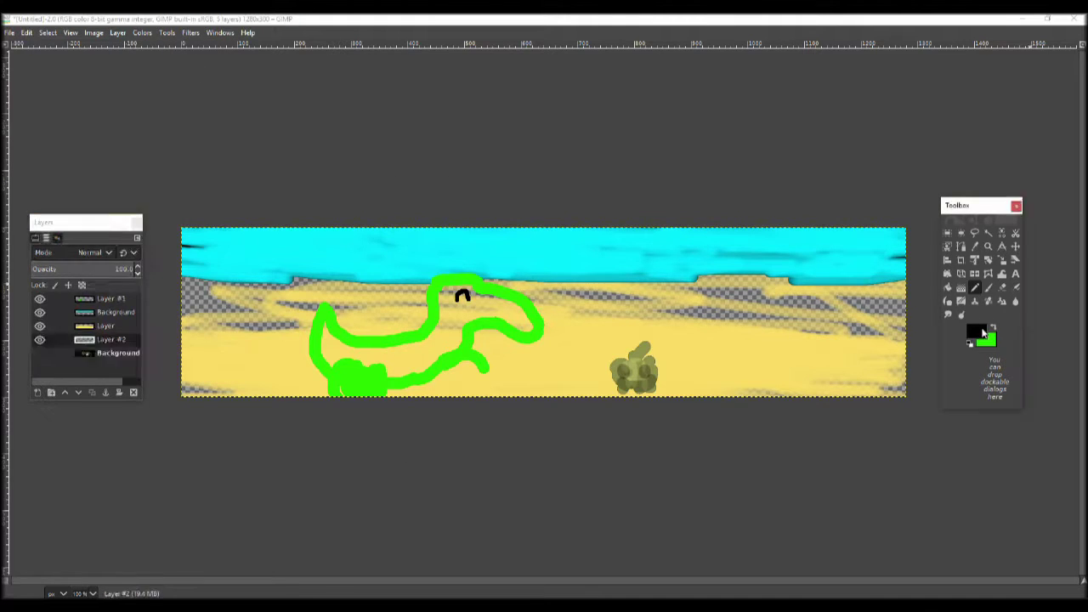
{"action": "left_click", "coordinate": [984, 334]}
{"action": "key", "text": "Escape"}
{"action": "left_click", "coordinate": [948, 287]}
{"action": "left_click", "coordinate": [529, 280]}
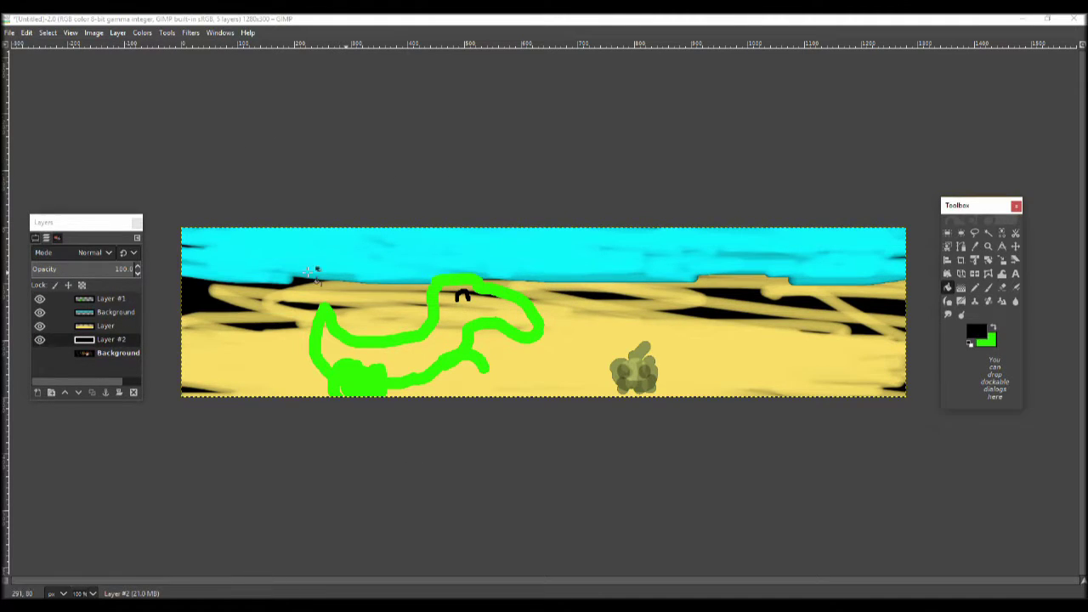
- Change the foreground to medium grey and refill the gaps grey
{"action": "left_click", "coordinate": [976, 331]}
{"action": "left_click", "coordinate": [14, 252]}
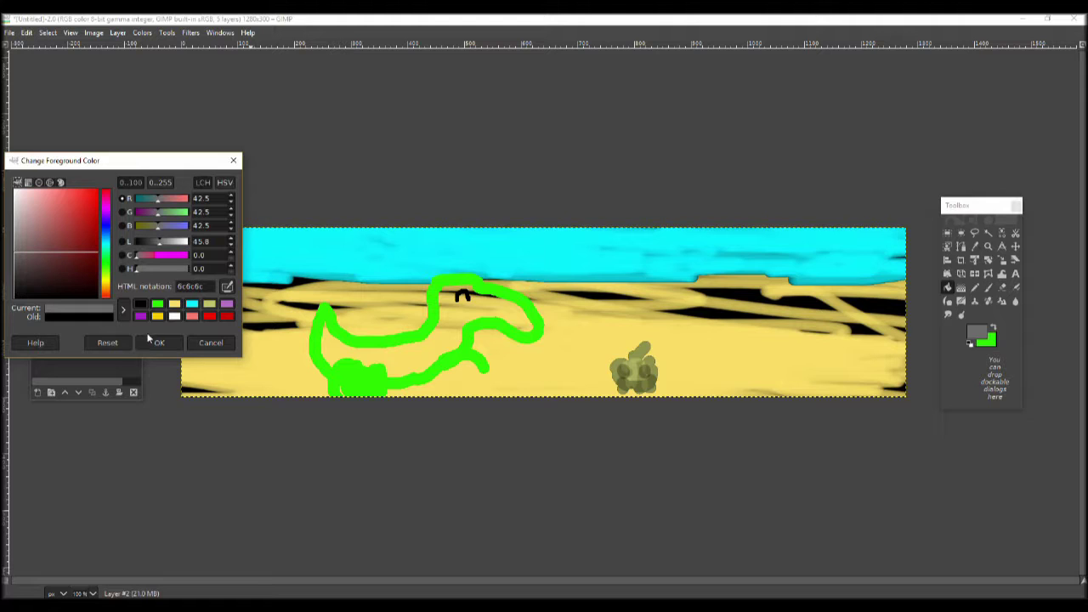
{"action": "left_click", "coordinate": [201, 343]}
{"action": "left_click", "coordinate": [731, 295]}
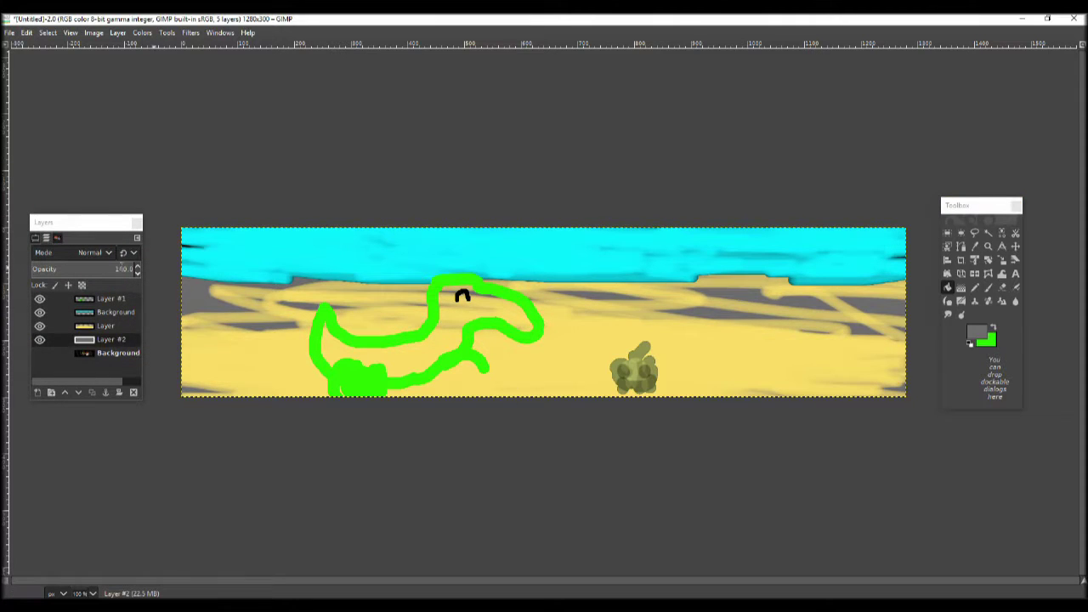
- Switch to the Pencil with a near-white foreground colour
{"action": "left_click", "coordinate": [975, 287]}
{"action": "left_click", "coordinate": [975, 331]}
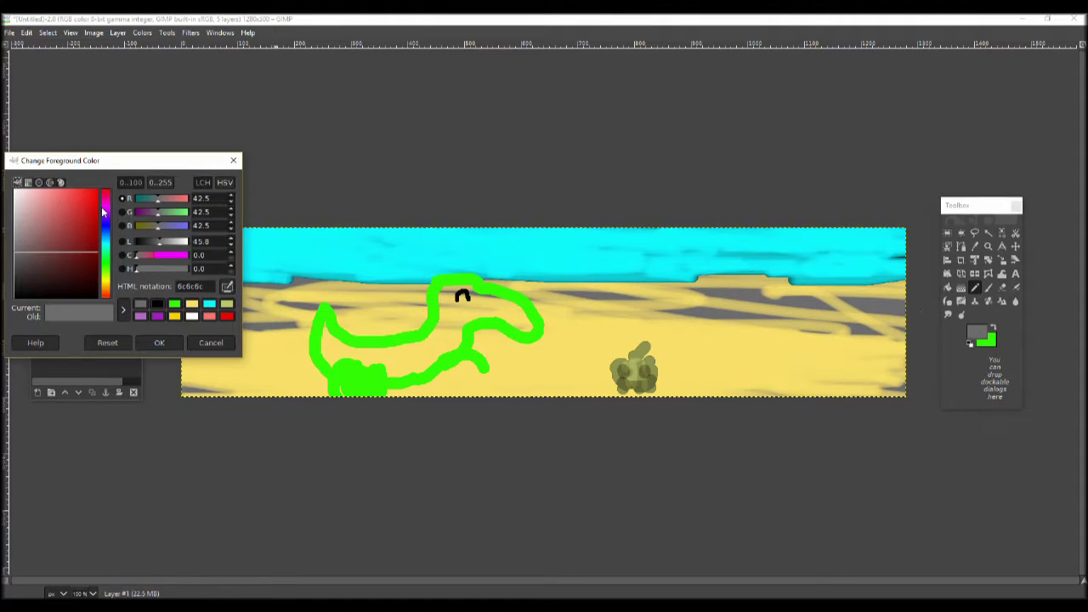
{"action": "left_click_drag", "start_coordinate": [15, 197], "coordinate": [4, 146]}
{"action": "left_click", "coordinate": [159, 342]}
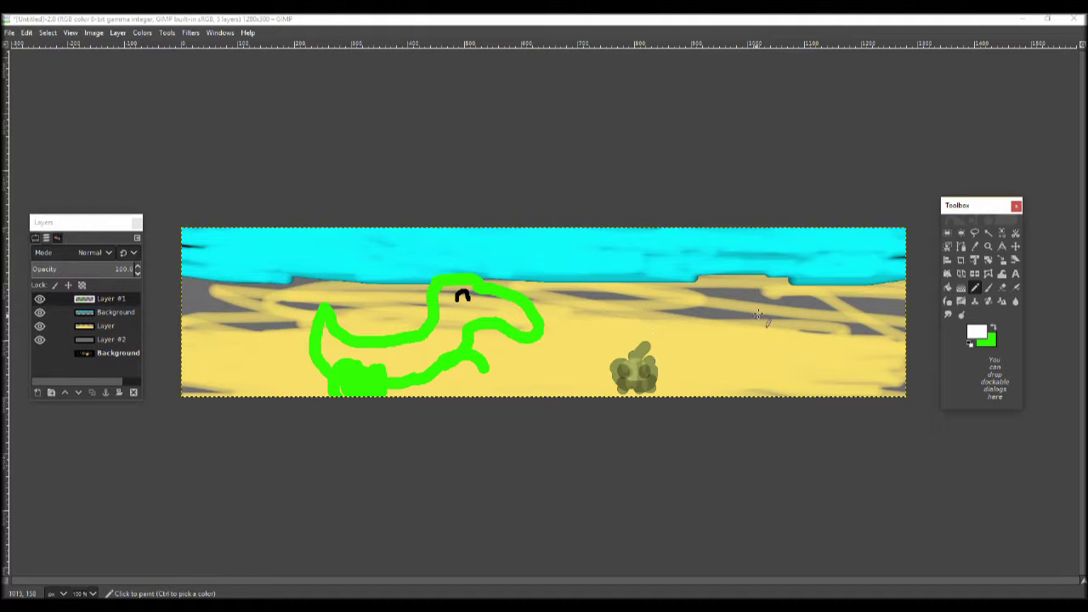
{"action": "scroll", "coordinate": [507, 361], "scroll_direction": "up", "scroll_amount": 2}
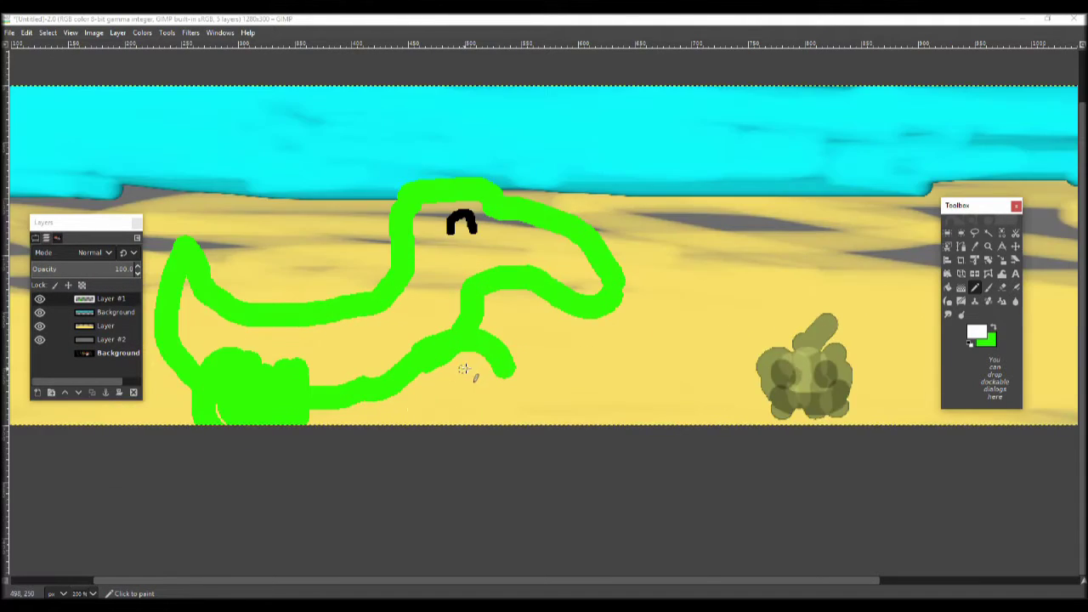
{"action": "scroll", "coordinate": [507, 361], "scroll_direction": "up", "scroll_amount": 2}
{"action": "scroll", "coordinate": [591, 327], "scroll_direction": "up", "scroll_amount": 1}
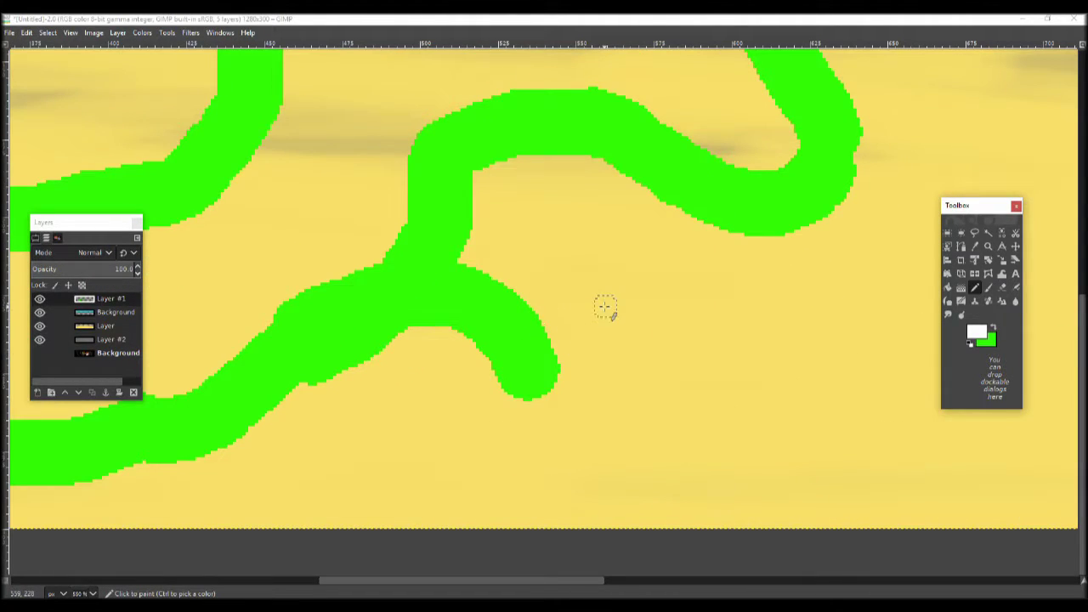
- Outline the sheet of paper in white at the dinosaur's claw
{"action": "left_click_drag", "start_coordinate": [605, 307], "coordinate": [457, 435]}
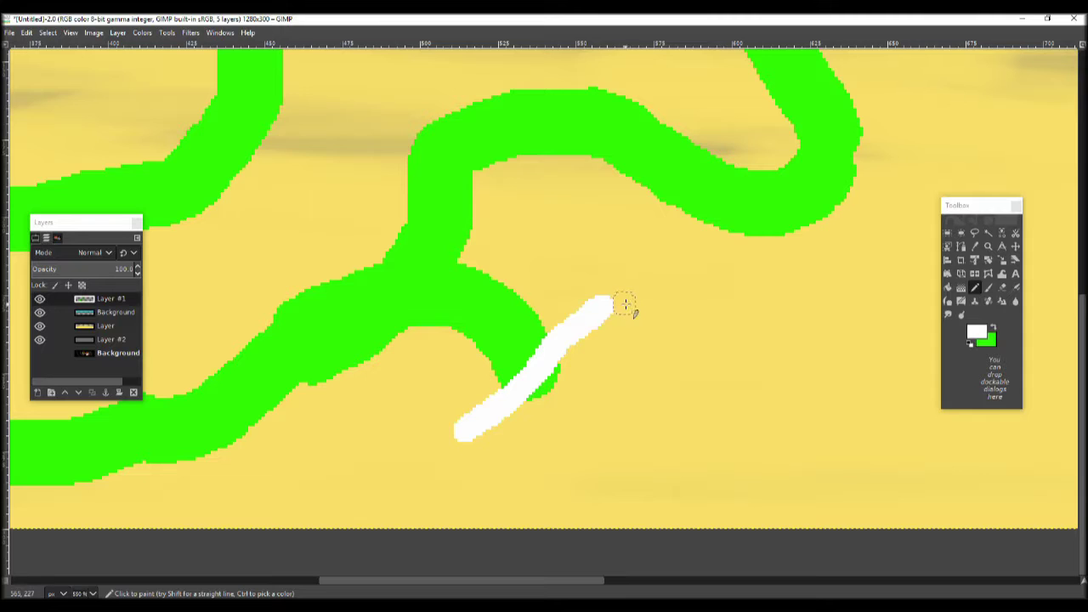
{"action": "left_click_drag", "start_coordinate": [602, 307], "coordinate": [634, 278]}
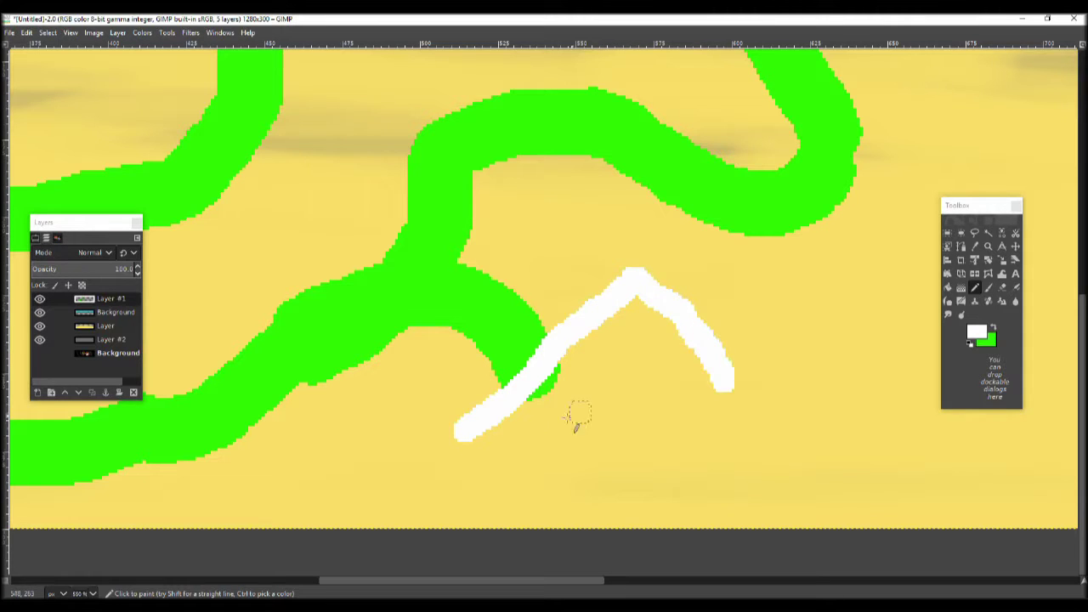
{"action": "left_click_drag", "start_coordinate": [459, 434], "coordinate": [462, 502]}
{"action": "left_click_drag", "start_coordinate": [687, 425], "coordinate": [503, 507]}
{"action": "left_click_drag", "start_coordinate": [595, 370], "coordinate": [480, 433]}
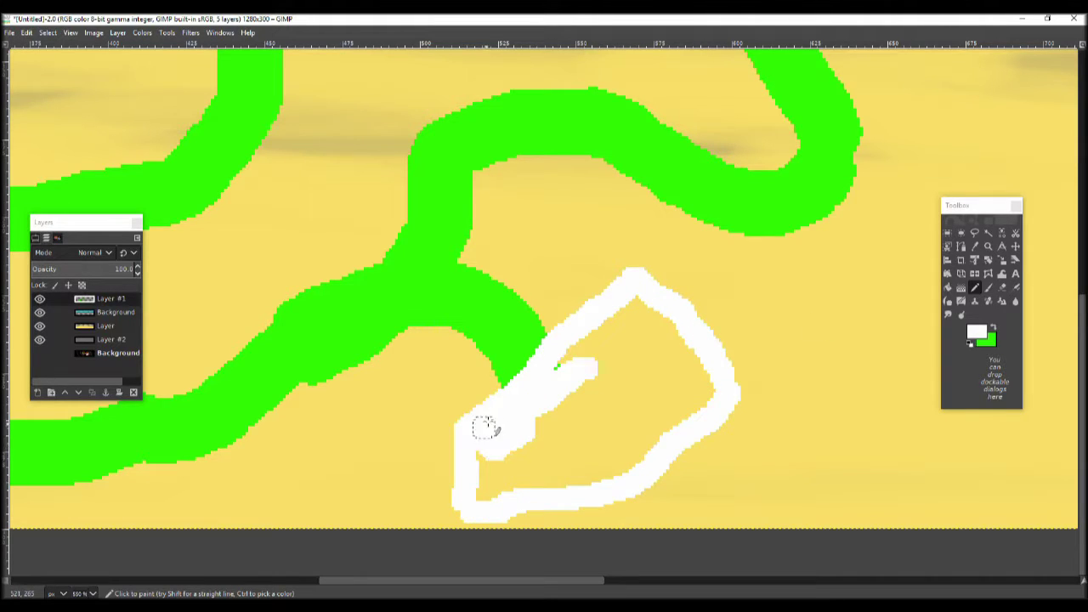
- Bucket-fill the paper shape white and cover the stray green speck
{"action": "left_click", "coordinate": [948, 288]}
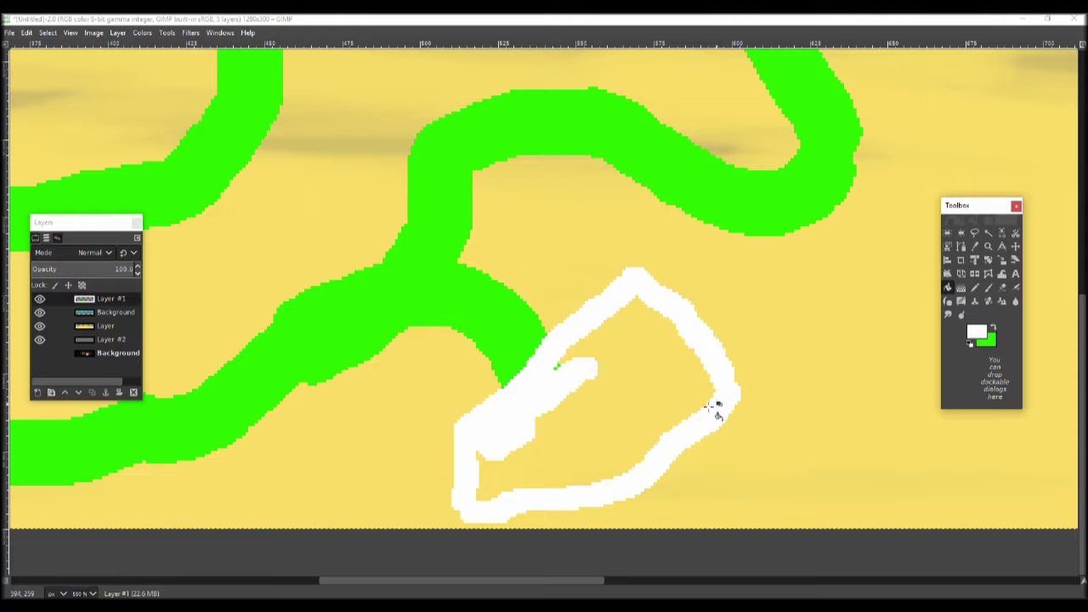
{"action": "left_click", "coordinate": [618, 414]}
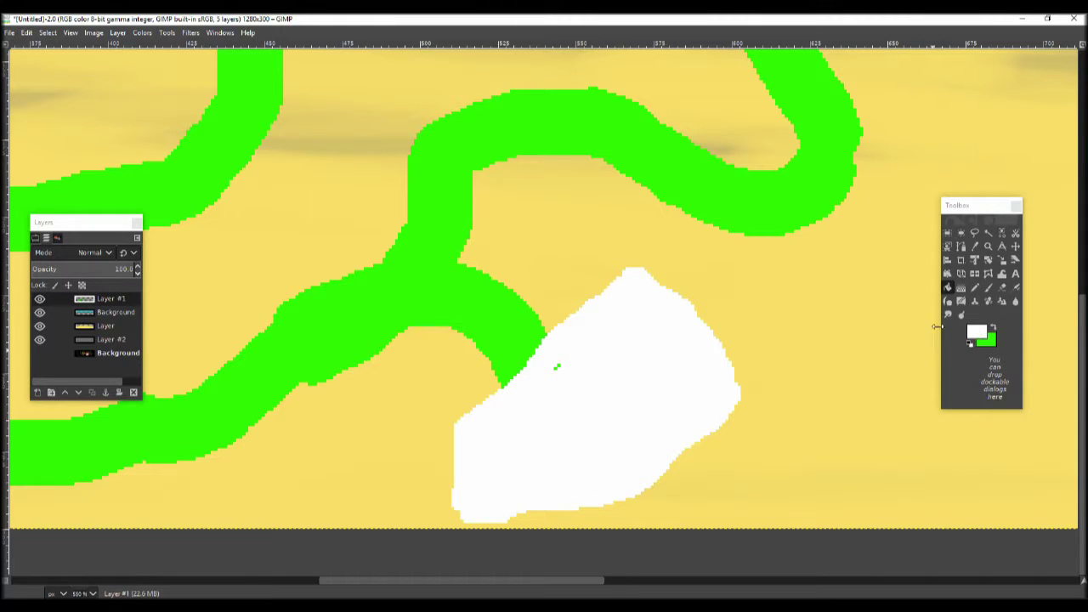
{"action": "left_click", "coordinate": [975, 288]}
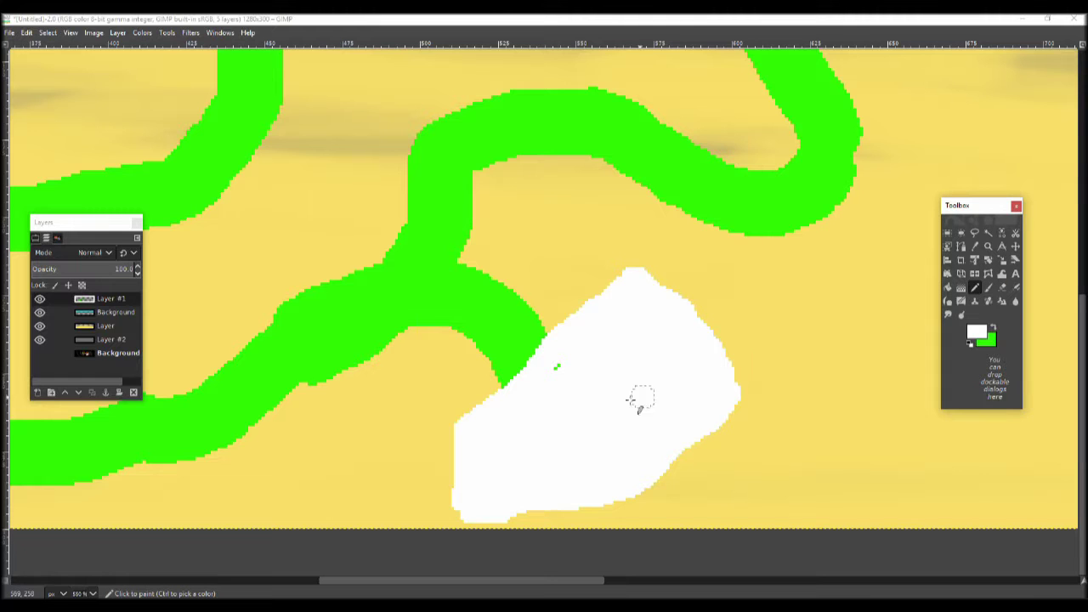
{"action": "left_click", "coordinate": [558, 375]}
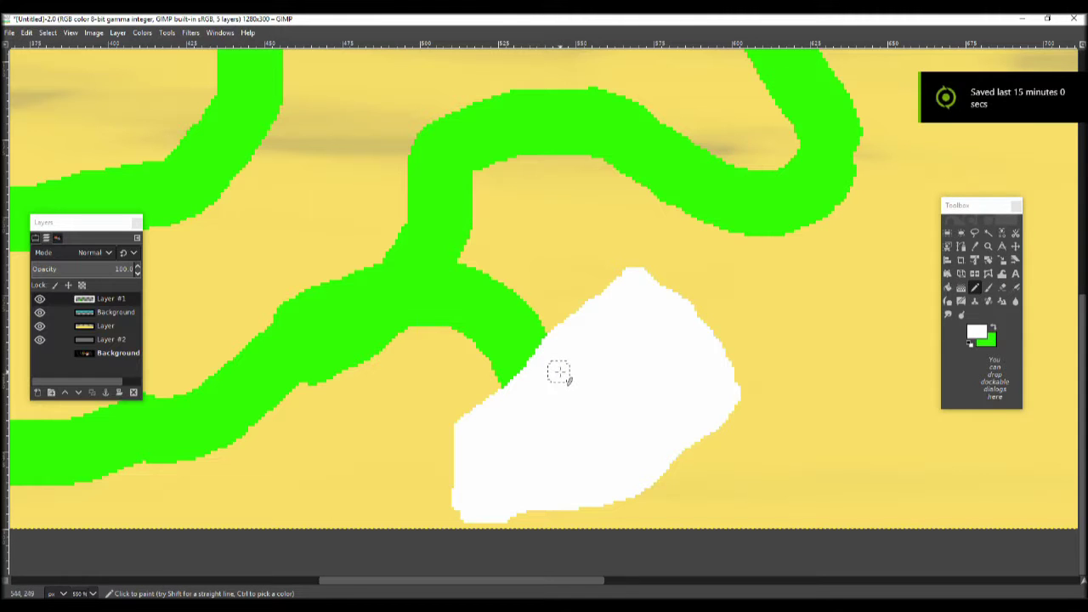
- Fuzzy-select the white paper and add a new transparent layer
{"action": "left_click", "coordinate": [988, 232]}
{"action": "left_click", "coordinate": [709, 354]}
{"action": "left_click", "coordinate": [27, 32]}
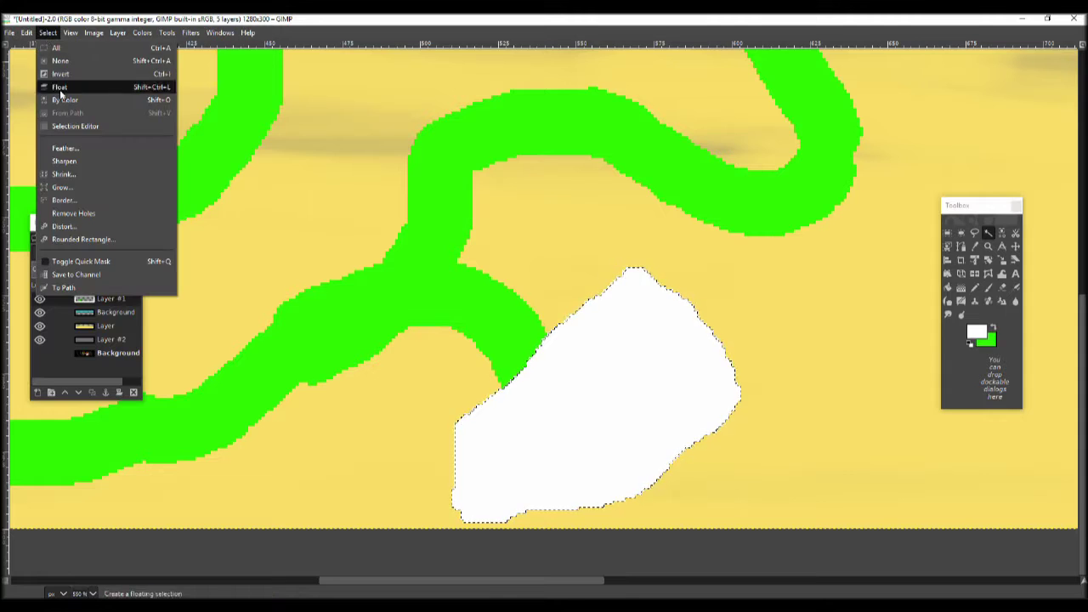
{"action": "left_click", "coordinate": [73, 170]}
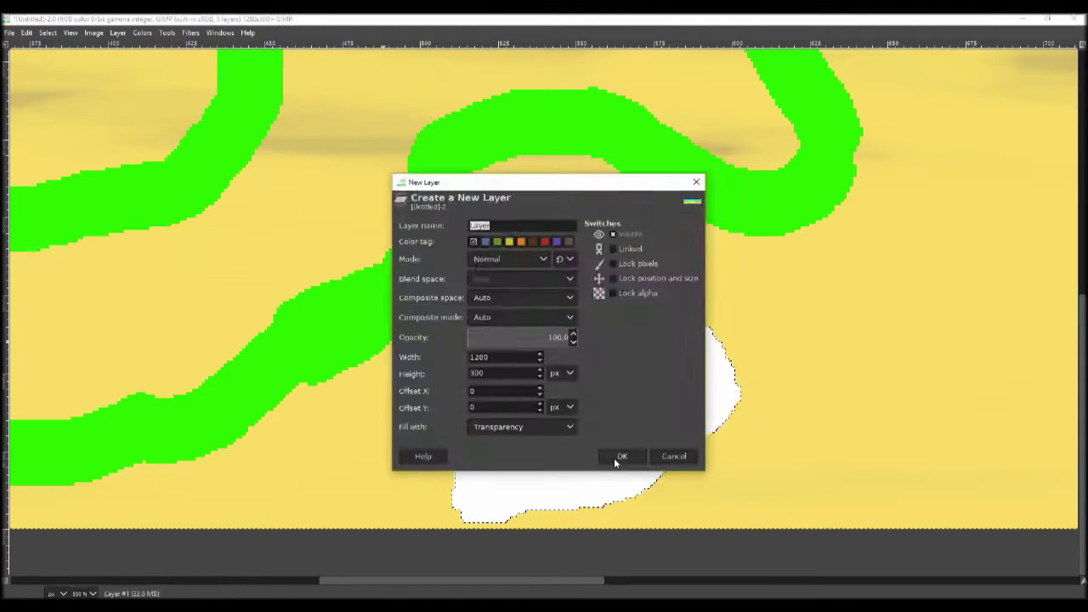
{"action": "left_click", "coordinate": [620, 454]}
- Grow the selection and bucket-fill it black on the new layer
{"action": "left_click", "coordinate": [48, 33]}
{"action": "left_click", "coordinate": [76, 187]}
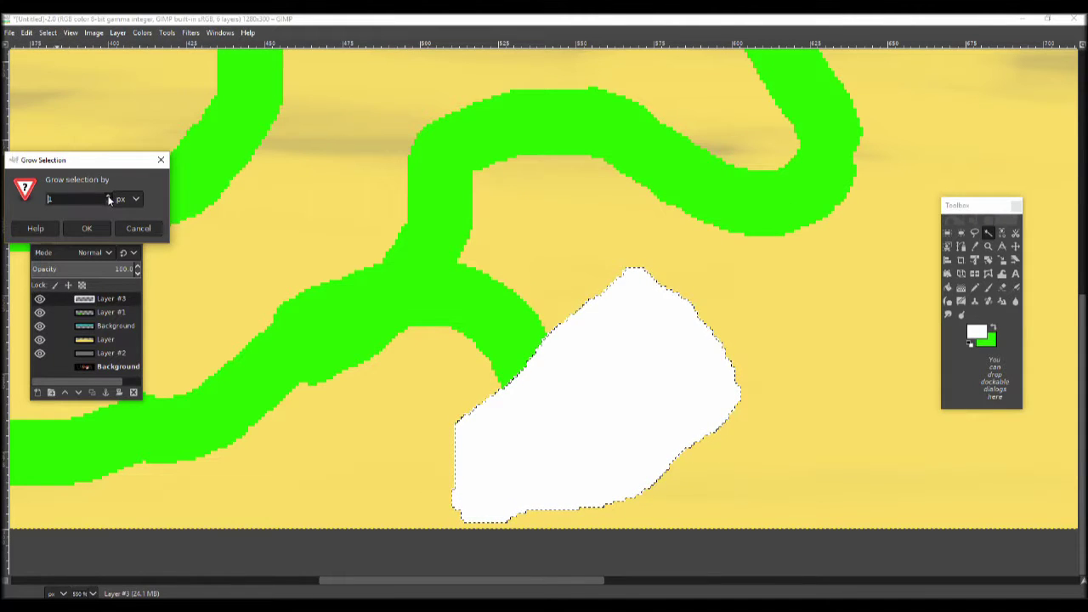
{"action": "left_click", "coordinate": [87, 228]}
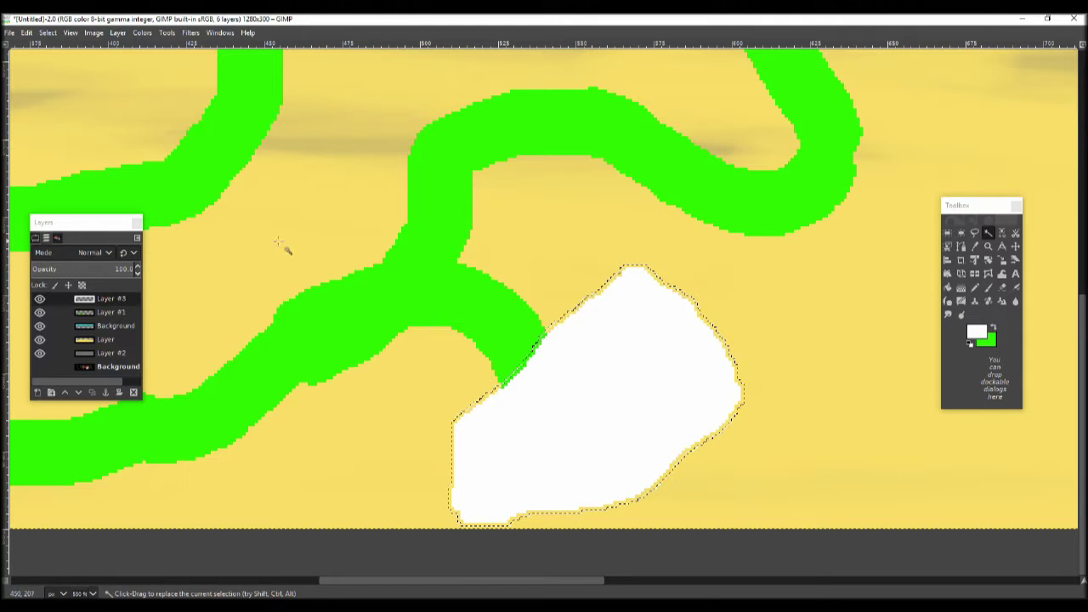
{"action": "left_click", "coordinate": [982, 338]}
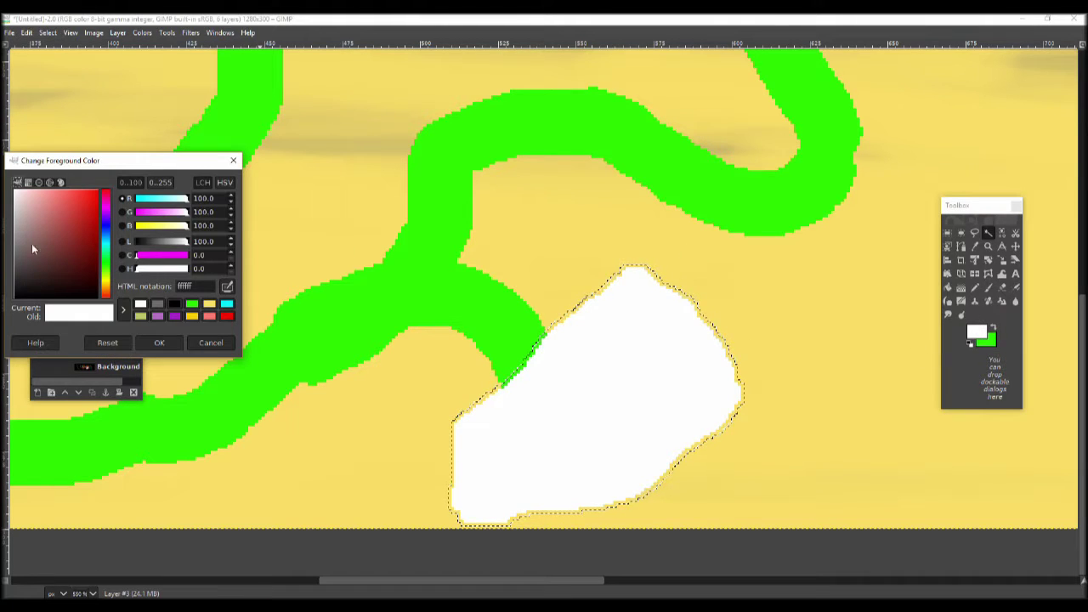
{"action": "left_click_drag", "start_coordinate": [33, 249], "coordinate": [15, 297]}
{"action": "left_click", "coordinate": [159, 342]}
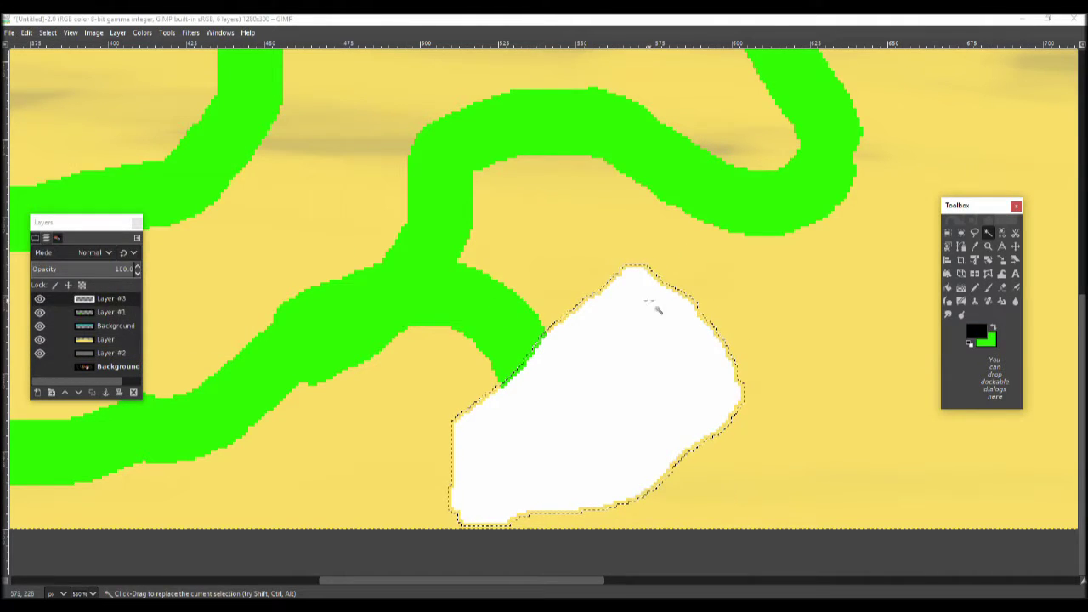
{"action": "left_click", "coordinate": [948, 287]}
{"action": "left_click", "coordinate": [648, 372]}
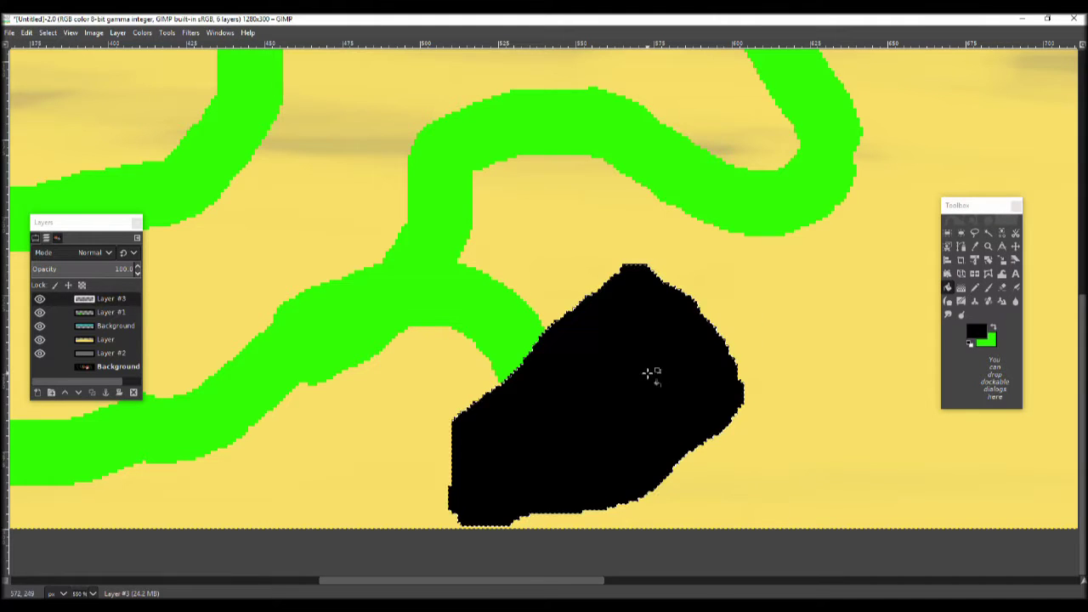
- Shrink the selection, cut the white paper, paste it onto the top layer, and anchor it
{"action": "left_click", "coordinate": [111, 312]}
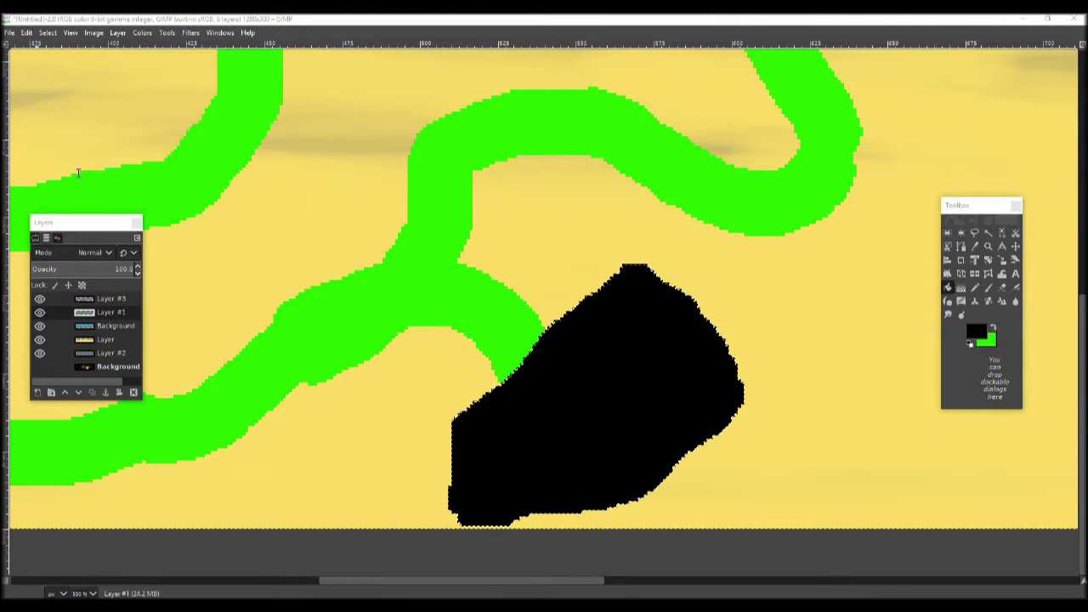
{"action": "left_click", "coordinate": [176, 175]}
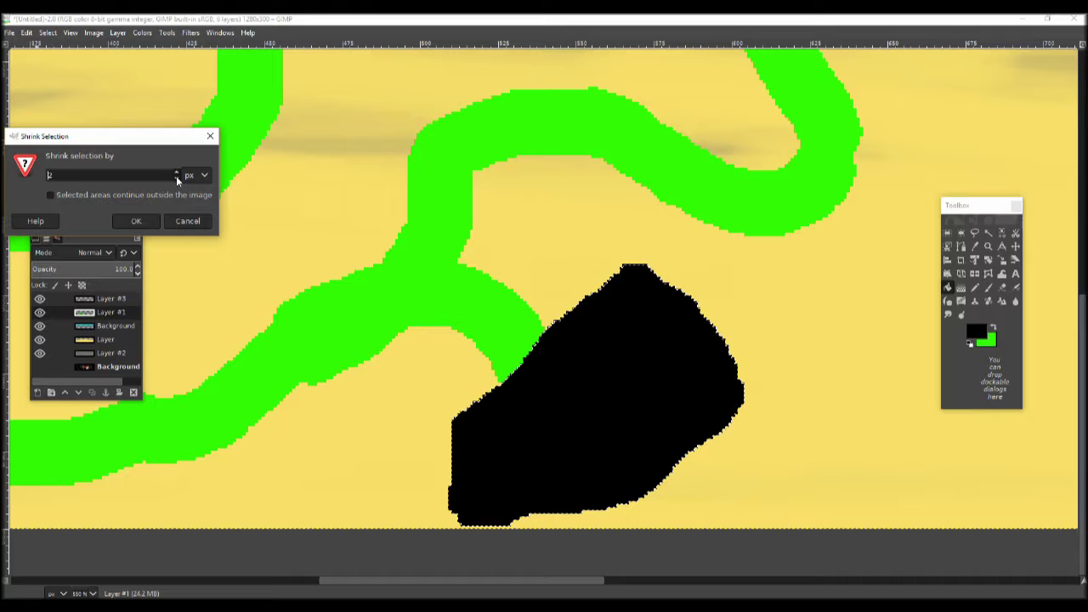
{"action": "left_click", "coordinate": [146, 219]}
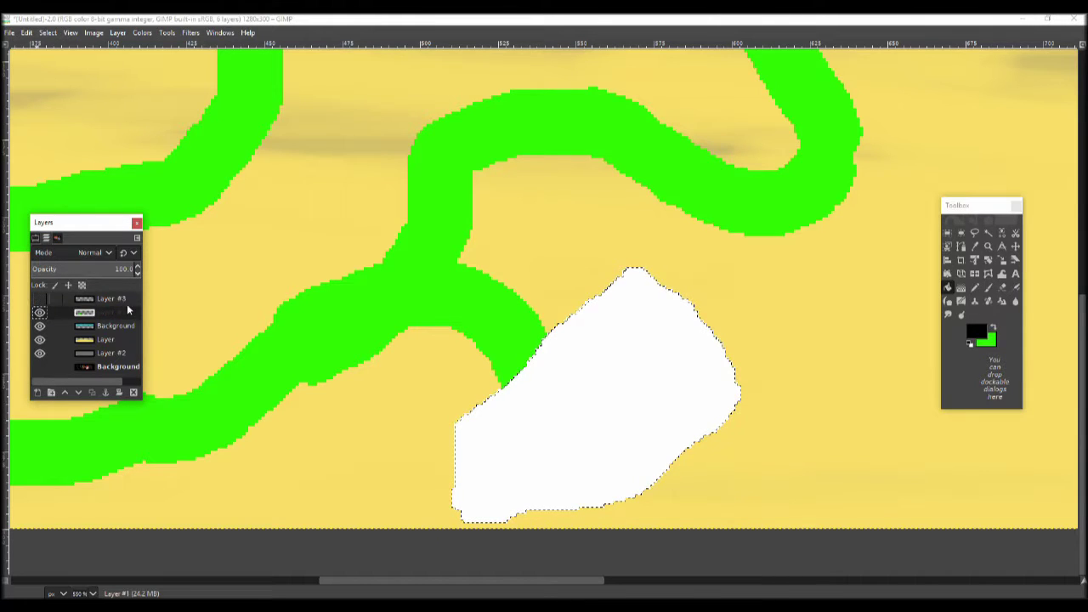
{"action": "key", "text": "ctrl+x"}
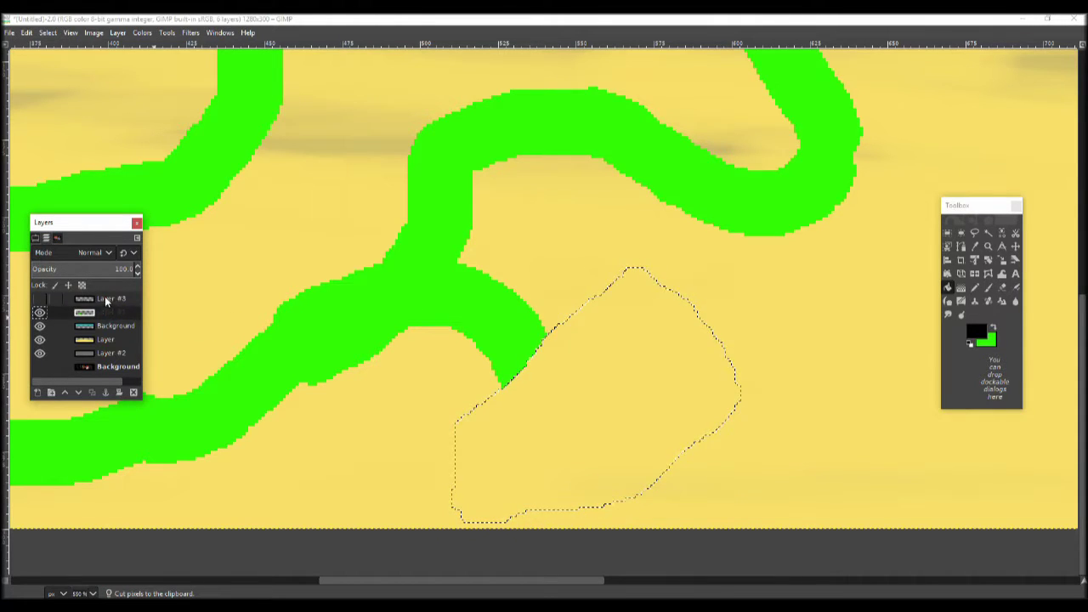
{"action": "left_click", "coordinate": [55, 299]}
{"action": "key", "text": "ctrl+v"}
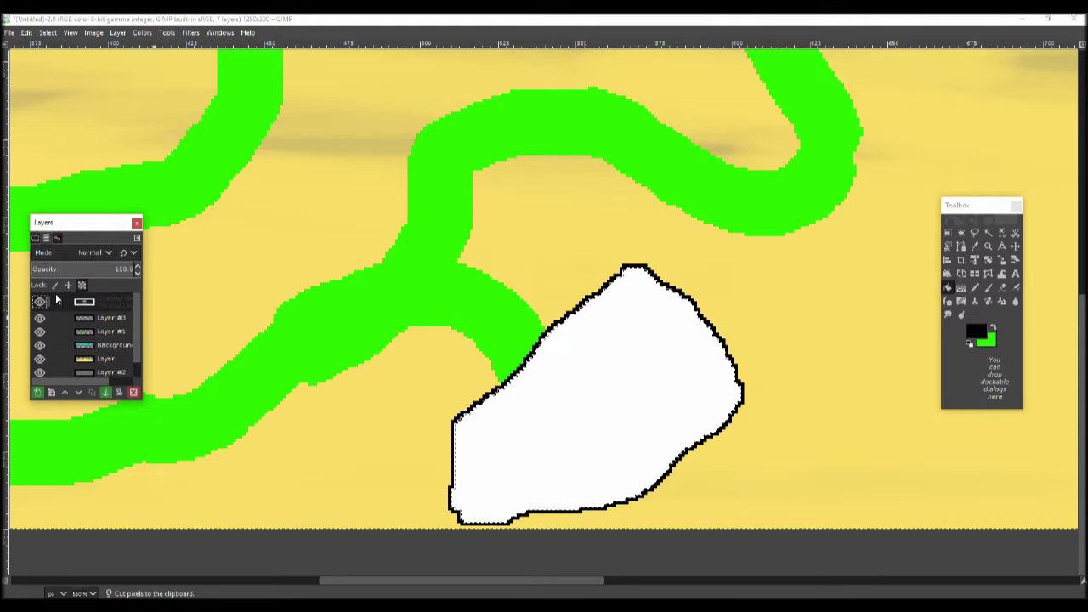
{"action": "left_click", "coordinate": [26, 32]}
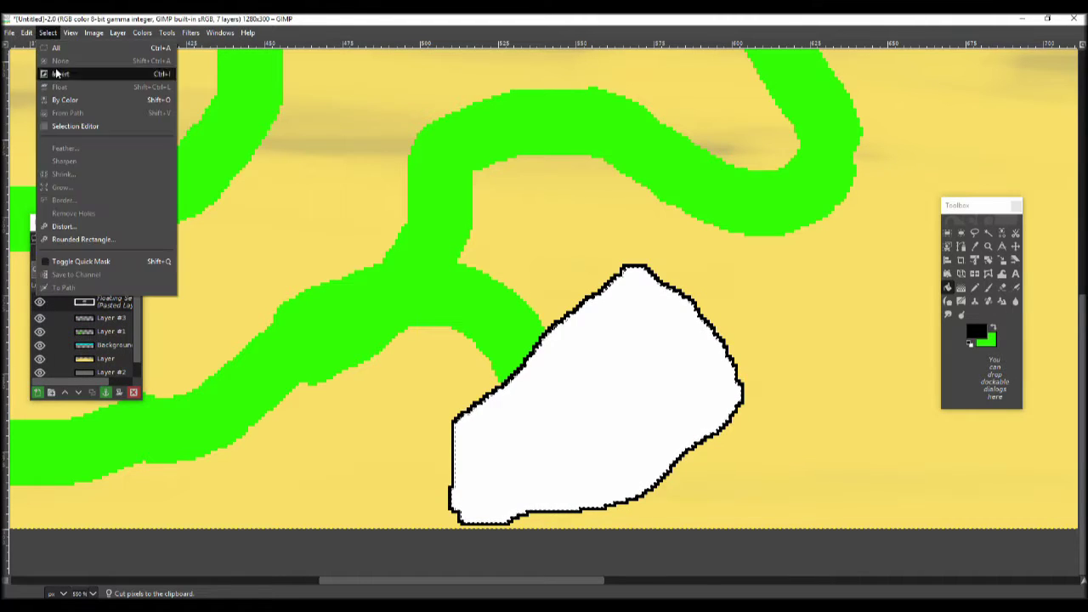
{"action": "key", "text": "ctrl+h"}
{"action": "scroll", "coordinate": [583, 206], "scroll_direction": "up", "scroll_amount": 3}
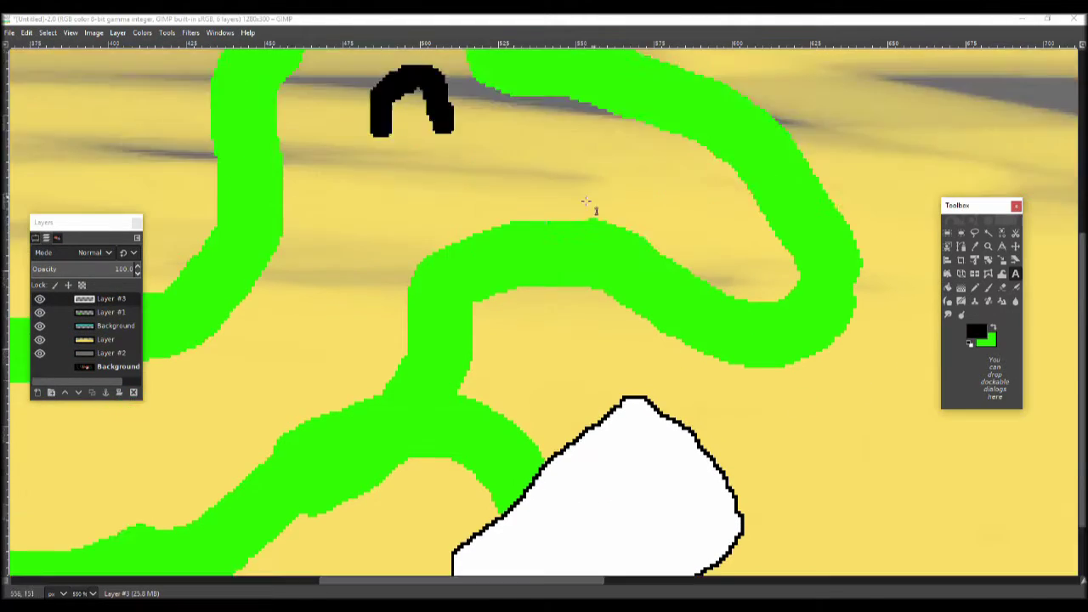
{"action": "scroll", "coordinate": [637, 224], "scroll_direction": "down", "scroll_amount": 10, "text": "ctrl"}
- Draw a text box over the banner's right-centre and set its font to Wingdings
{"action": "left_click_drag", "start_coordinate": [631, 260], "coordinate": [796, 370]}
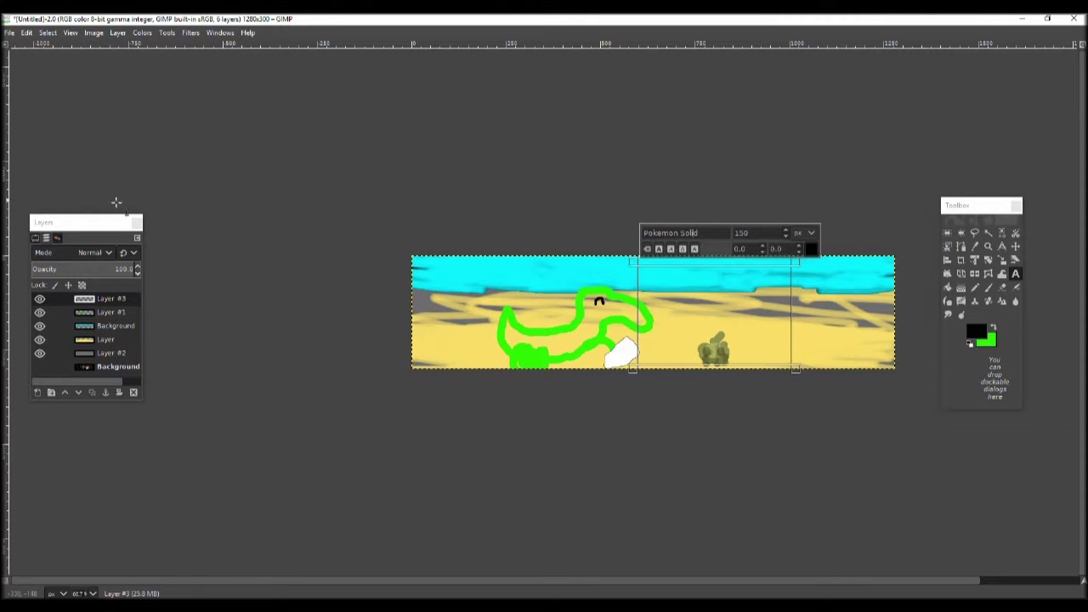
{"action": "left_click", "coordinate": [35, 239]}
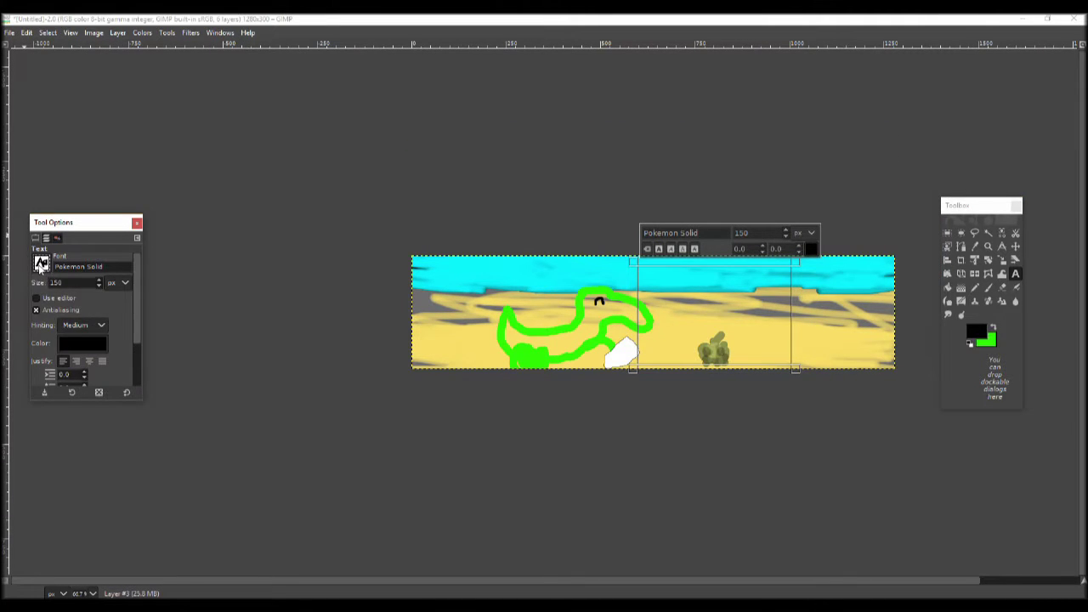
{"action": "left_click", "coordinate": [40, 265]}
{"action": "scroll", "coordinate": [130, 352], "scroll_direction": "up", "scroll_amount": 3}
{"action": "scroll", "coordinate": [130, 352], "scroll_direction": "up", "scroll_amount": 3}
{"action": "scroll", "coordinate": [130, 352], "scroll_direction": "up", "scroll_amount": 3}
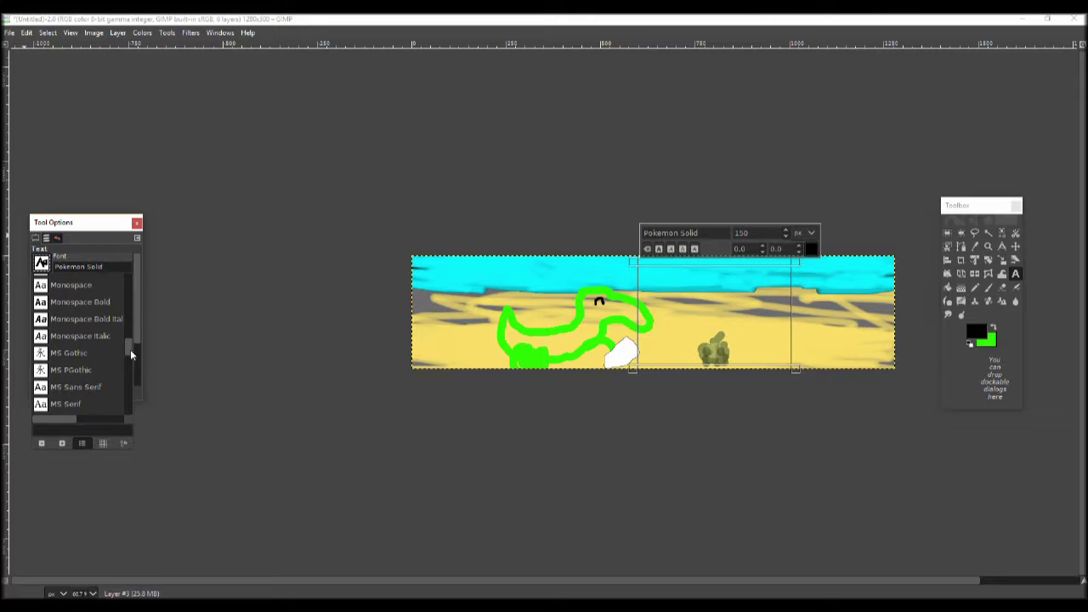
{"action": "left_click_drag", "start_coordinate": [130, 355], "coordinate": [128, 312]}
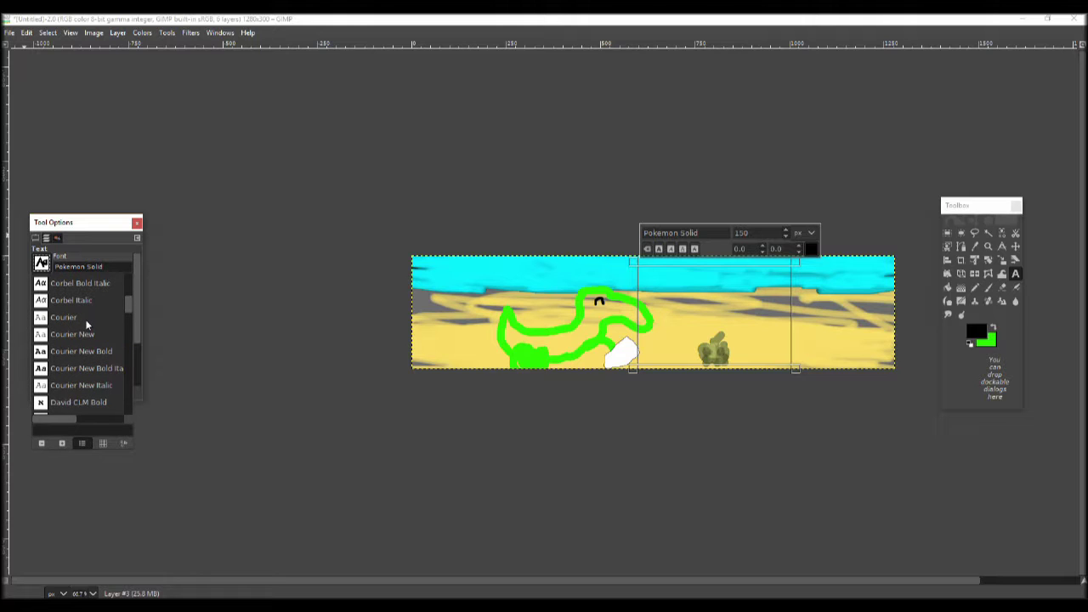
{"action": "scroll", "coordinate": [87, 324], "scroll_direction": "up", "scroll_amount": 1}
{"action": "scroll", "coordinate": [75, 318], "scroll_direction": "up", "scroll_amount": 1}
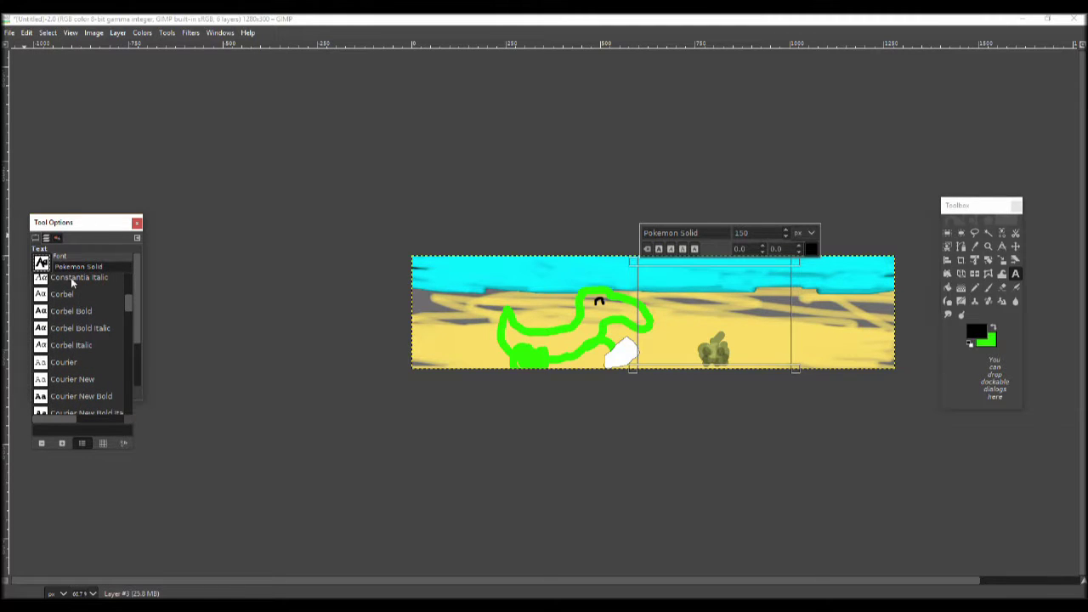
{"action": "scroll", "coordinate": [125, 338], "scroll_direction": "down", "scroll_amount": 5}
{"action": "scroll", "coordinate": [124, 412], "scroll_direction": "down", "scroll_amount": 5}
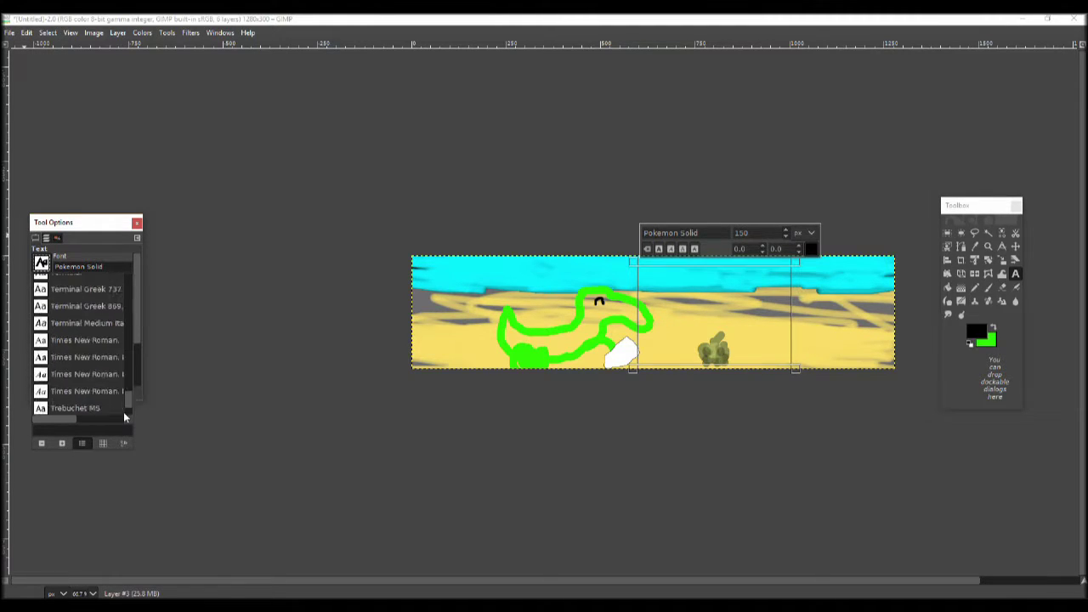
{"action": "scroll", "coordinate": [123, 404], "scroll_direction": "down", "scroll_amount": 3}
{"action": "scroll", "coordinate": [123, 355], "scroll_direction": "down", "scroll_amount": 5}
{"action": "scroll", "coordinate": [122, 340], "scroll_direction": "up", "scroll_amount": 5}
{"action": "scroll", "coordinate": [120, 323], "scroll_direction": "up", "scroll_amount": 5}
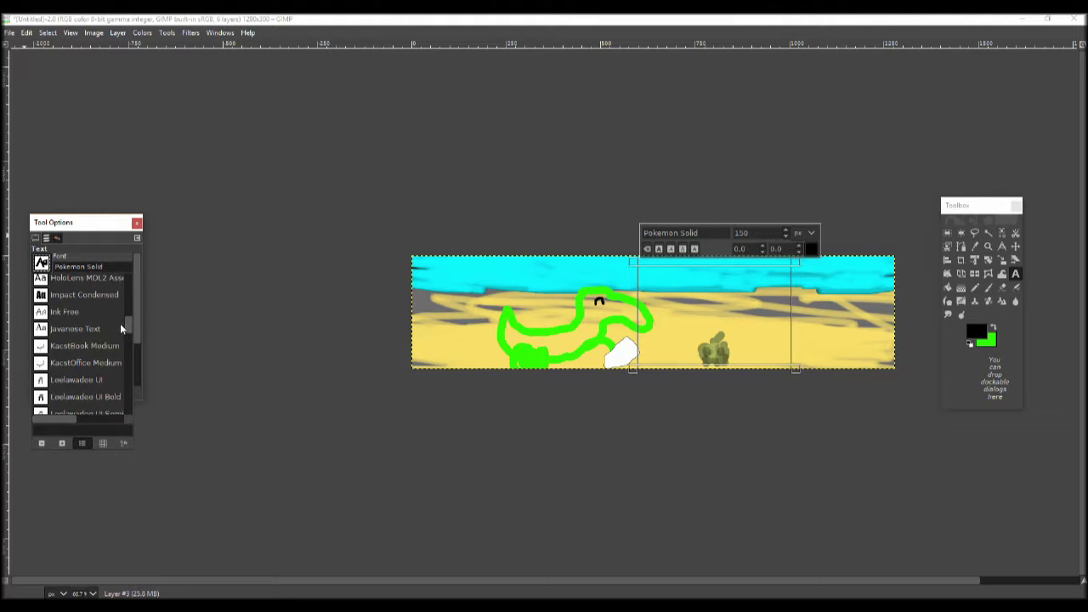
{"action": "scroll", "coordinate": [120, 321], "scroll_direction": "up", "scroll_amount": 5}
{"action": "scroll", "coordinate": [125, 303], "scroll_direction": "up", "scroll_amount": 5}
{"action": "scroll", "coordinate": [125, 303], "scroll_direction": "up", "scroll_amount": 3}
{"action": "scroll", "coordinate": [128, 298], "scroll_direction": "up", "scroll_amount": 3}
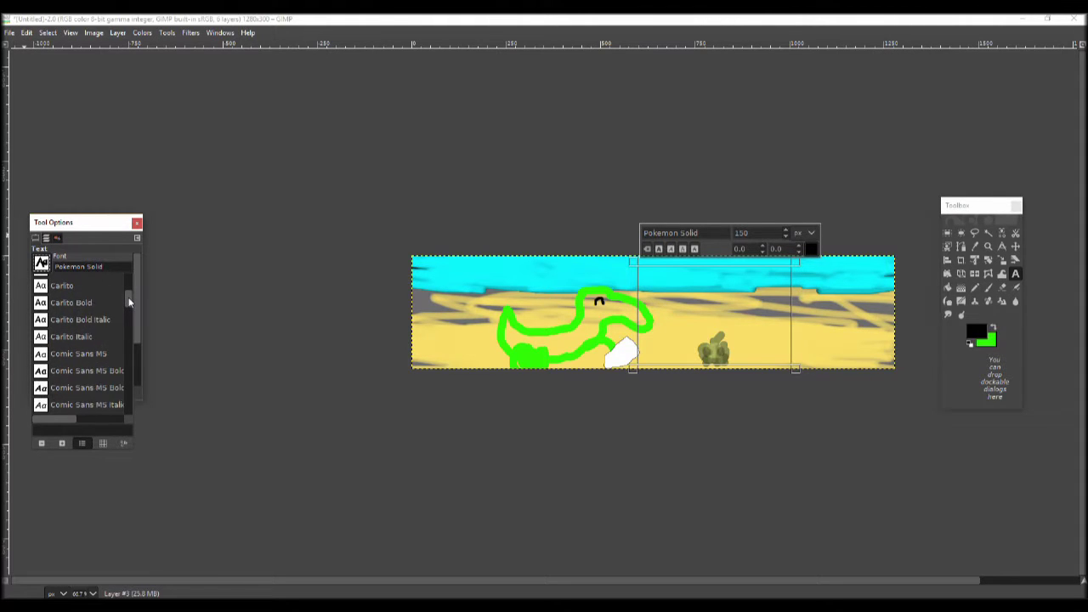
{"action": "scroll", "coordinate": [129, 300], "scroll_direction": "up", "scroll_amount": 3}
{"action": "mouse_move", "coordinate": [129, 301]}
{"action": "left_mouse_down"}
{"action": "mouse_move", "coordinate": [136, 391]}
{"action": "mouse_move", "coordinate": [132, 380]}
{"action": "mouse_move", "coordinate": [125, 402]}
{"action": "left_mouse_up"}
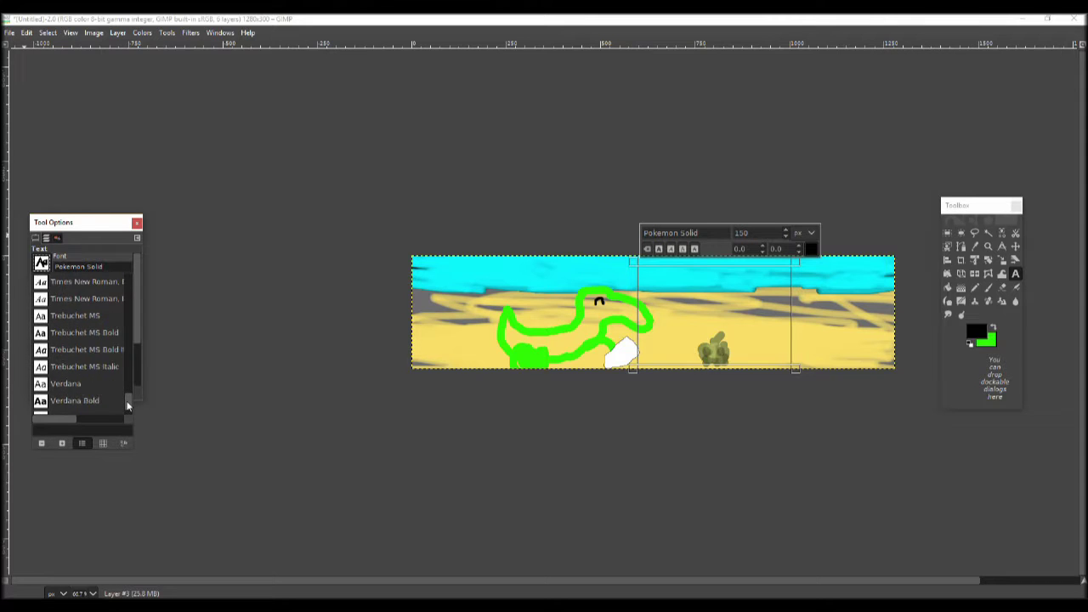
{"action": "scroll", "coordinate": [124, 404], "scroll_direction": "down", "scroll_amount": 1}
{"action": "scroll", "coordinate": [125, 404], "scroll_direction": "down", "scroll_amount": 1}
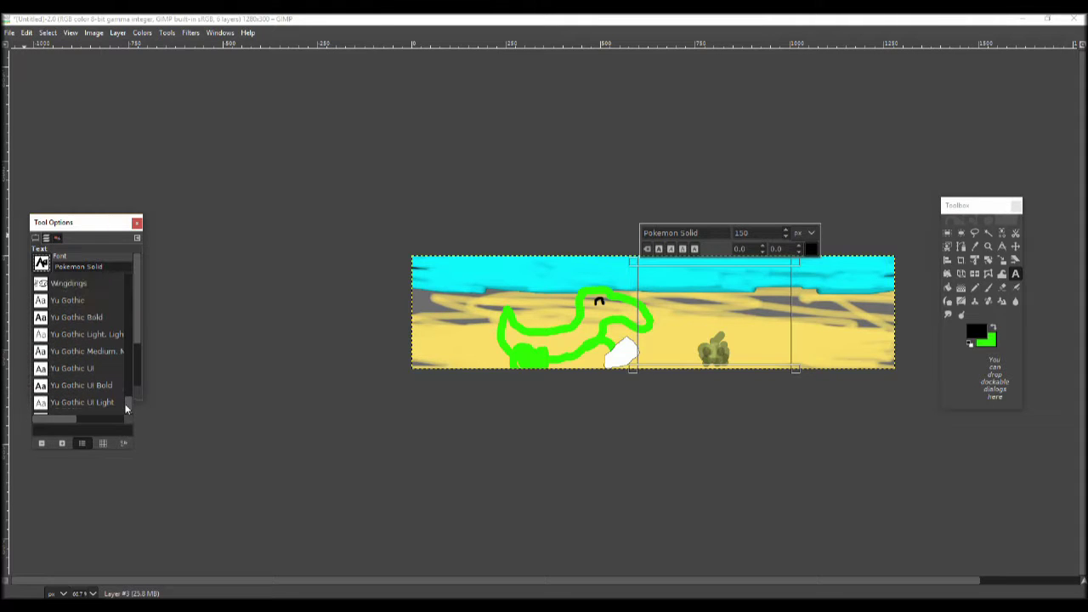
{"action": "scroll", "coordinate": [125, 407], "scroll_direction": "up", "scroll_amount": 2}
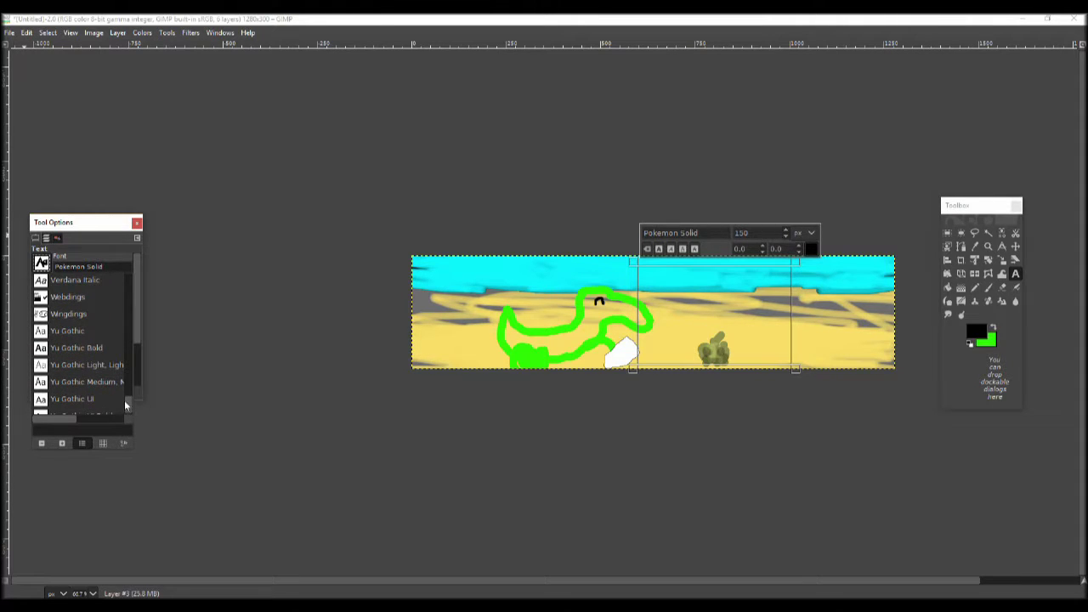
{"action": "left_click", "coordinate": [81, 314]}
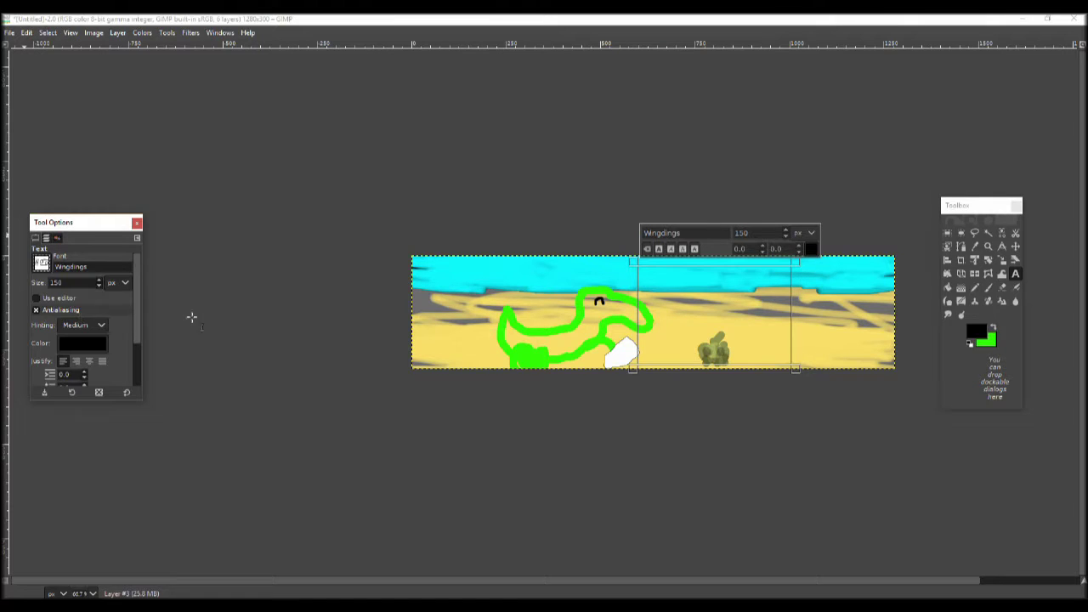
- Select all the Wingdings glyphs in the text box and raise their size from 8 to 72 px
{"action": "left_click", "coordinate": [660, 284]}
{"action": "left_click_drag", "start_coordinate": [748, 233], "coordinate": [700, 233]}
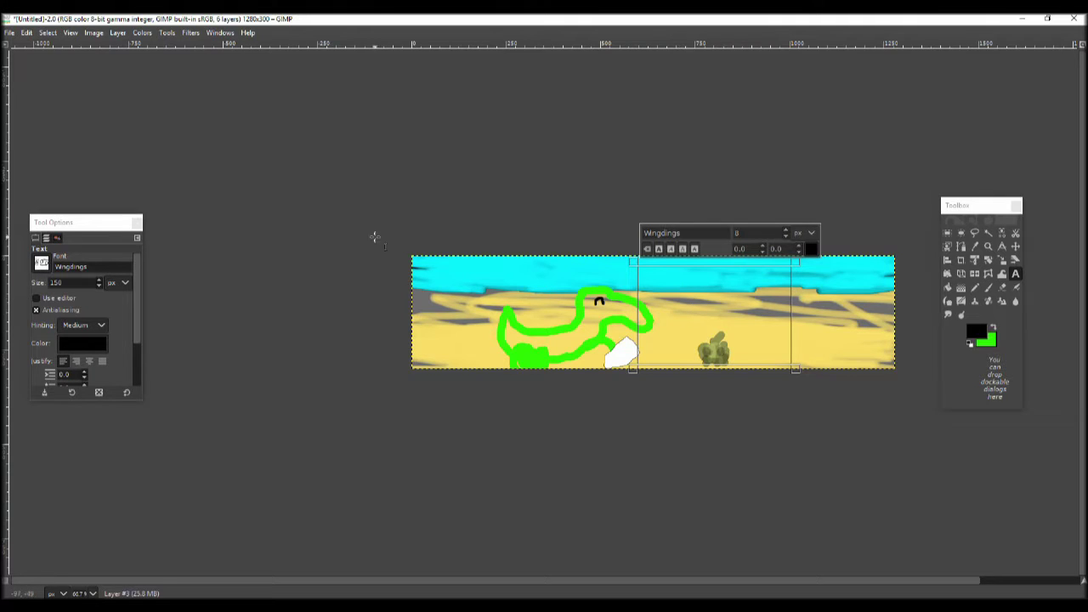
{"action": "scroll", "coordinate": [74, 299], "scroll_direction": "down", "scroll_amount": 3}
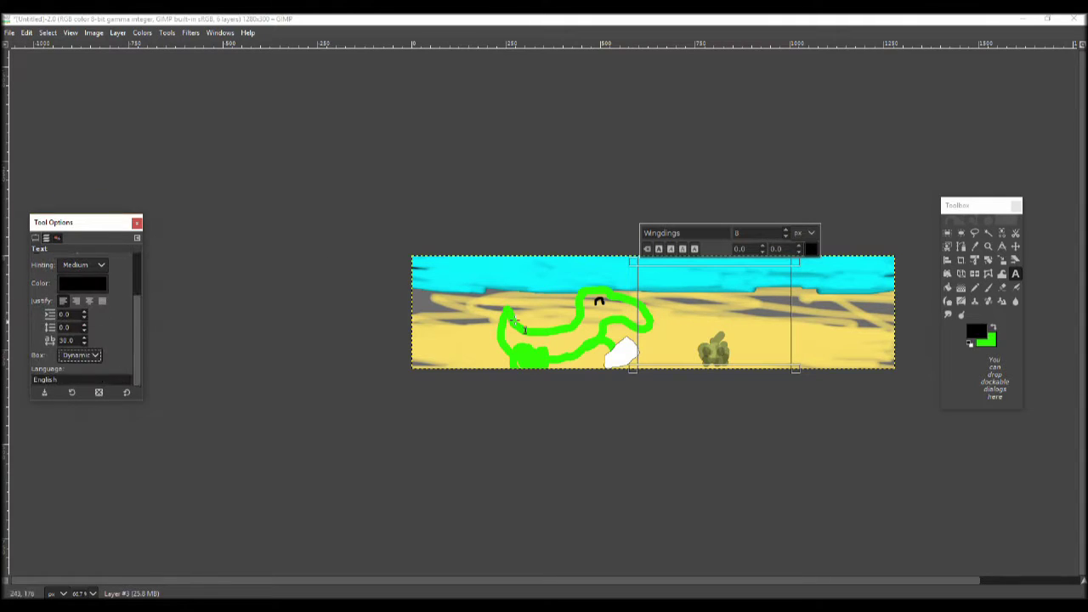
{"action": "type", "text": "Bye, bitch!"}
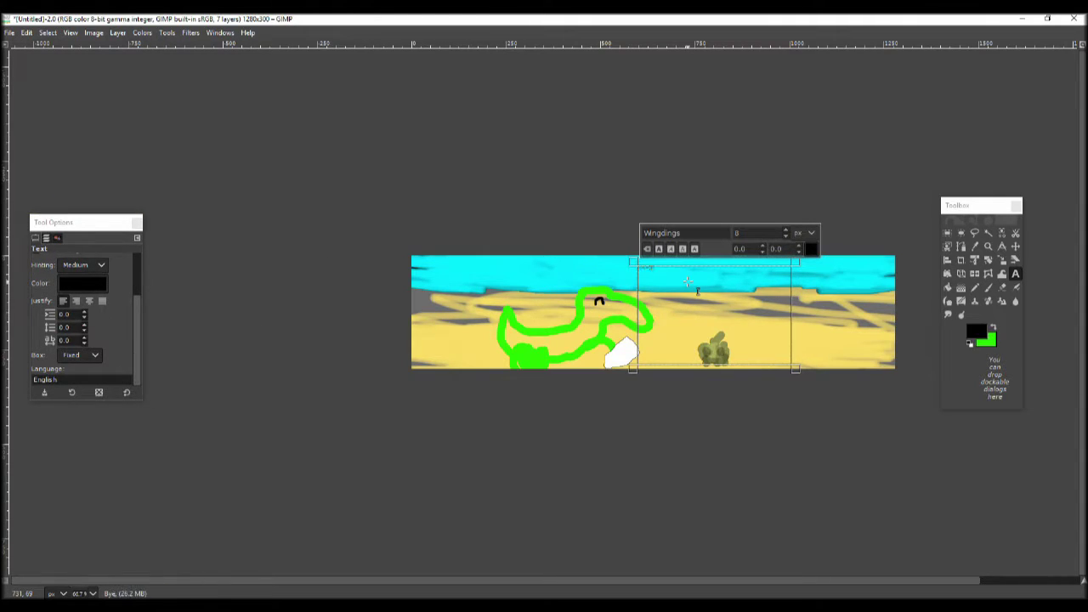
{"action": "type", "text": "4"}
{"action": "scroll", "coordinate": [118, 318], "scroll_direction": "up", "scroll_amount": 3}
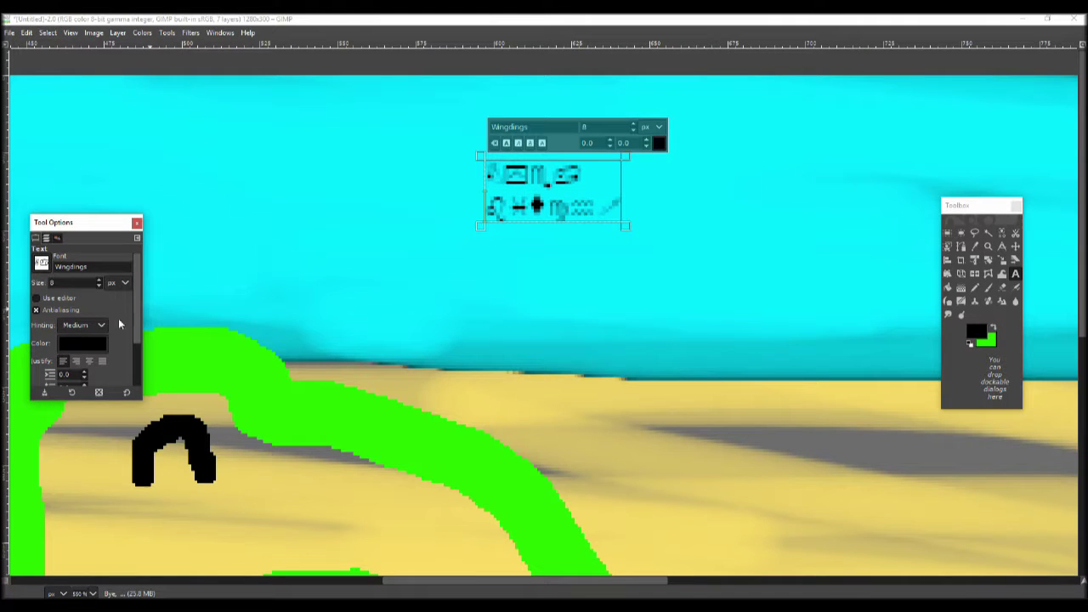
{"action": "left_click_drag", "start_coordinate": [614, 206], "coordinate": [323, 165]}
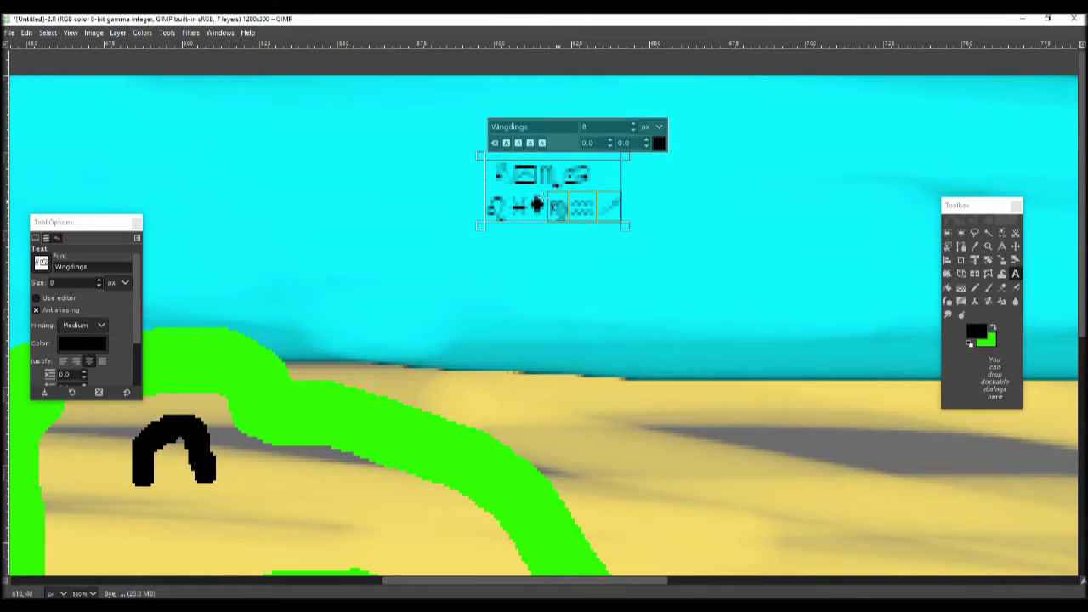
{"action": "left_click", "coordinate": [98, 281]}
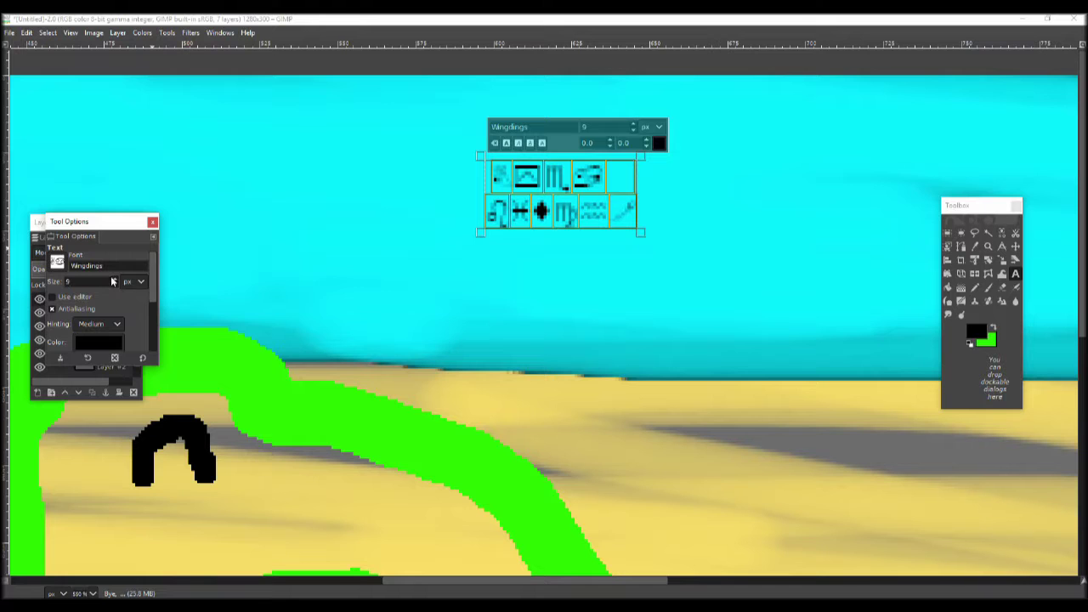
{"action": "scroll", "coordinate": [113, 282], "scroll_direction": "up", "scroll_amount": 1}
{"action": "scroll", "coordinate": [114, 281], "scroll_direction": "up", "scroll_amount": 2}
{"action": "scroll", "coordinate": [116, 282], "scroll_direction": "up", "scroll_amount": 3}
{"action": "scroll", "coordinate": [118, 282], "scroll_direction": "up", "scroll_amount": 10}
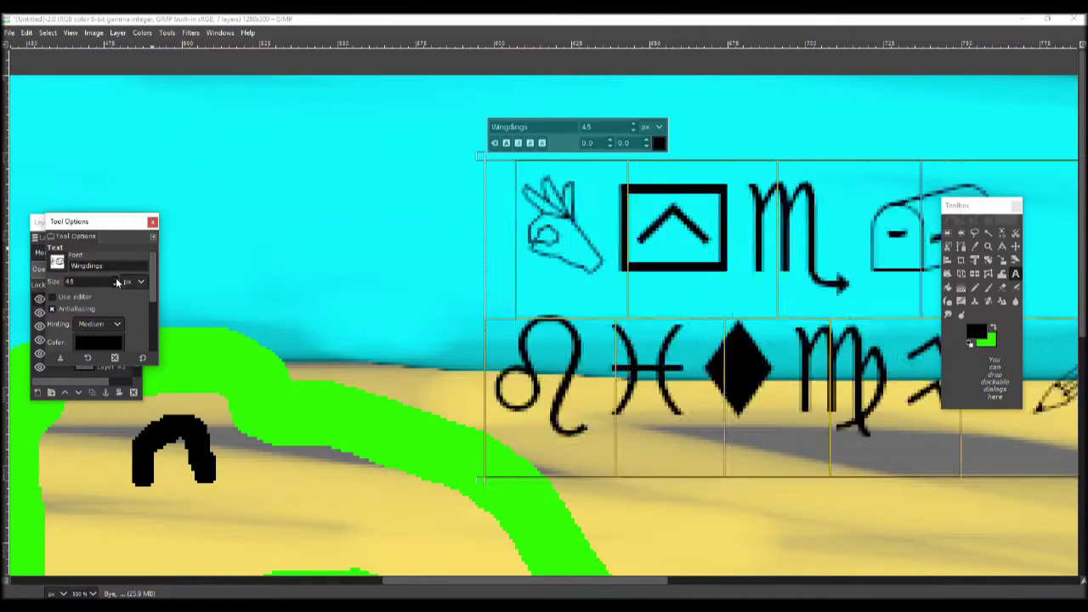
{"action": "scroll", "coordinate": [417, 303], "scroll_direction": "down", "scroll_amount": 4}
{"action": "scroll", "coordinate": [587, 319], "scroll_direction": "down", "scroll_amount": 2}
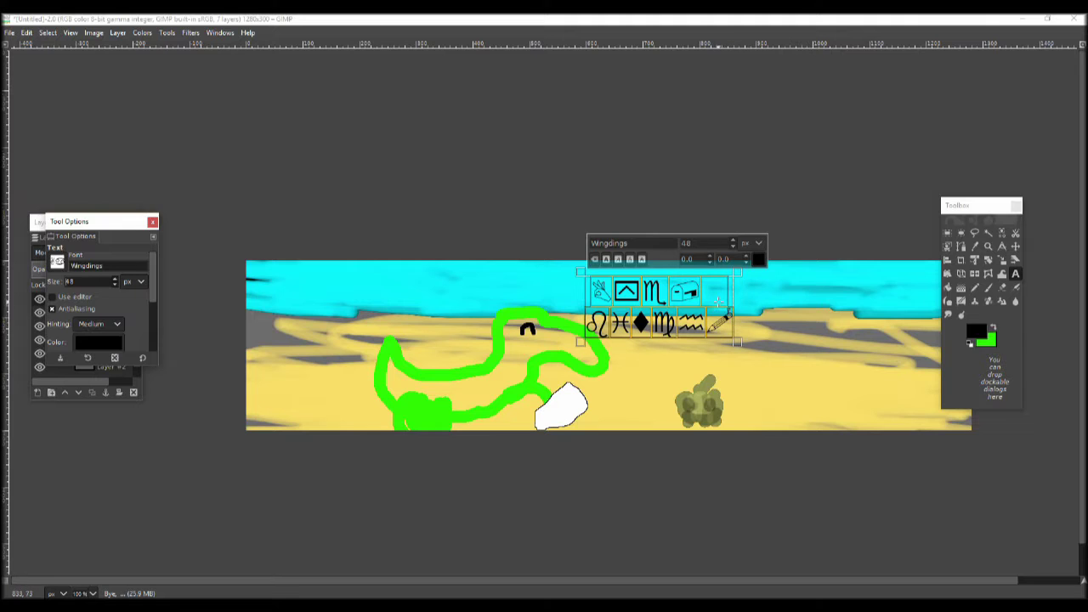
{"action": "scroll", "coordinate": [742, 327], "scroll_direction": "up", "scroll_amount": 2}
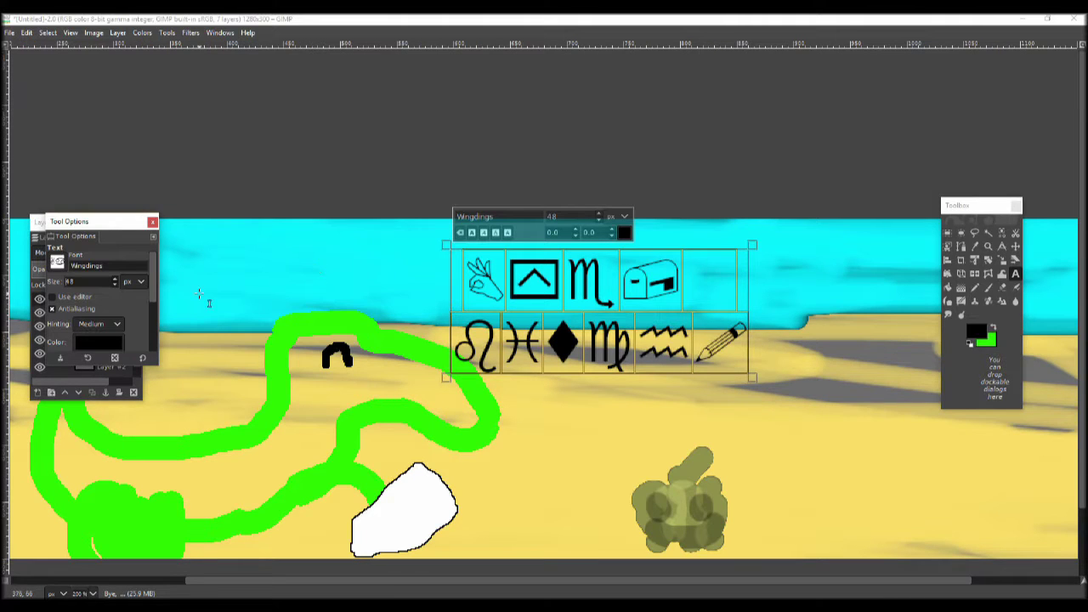
{"action": "scroll", "coordinate": [113, 281], "scroll_direction": "down", "scroll_amount": 8}
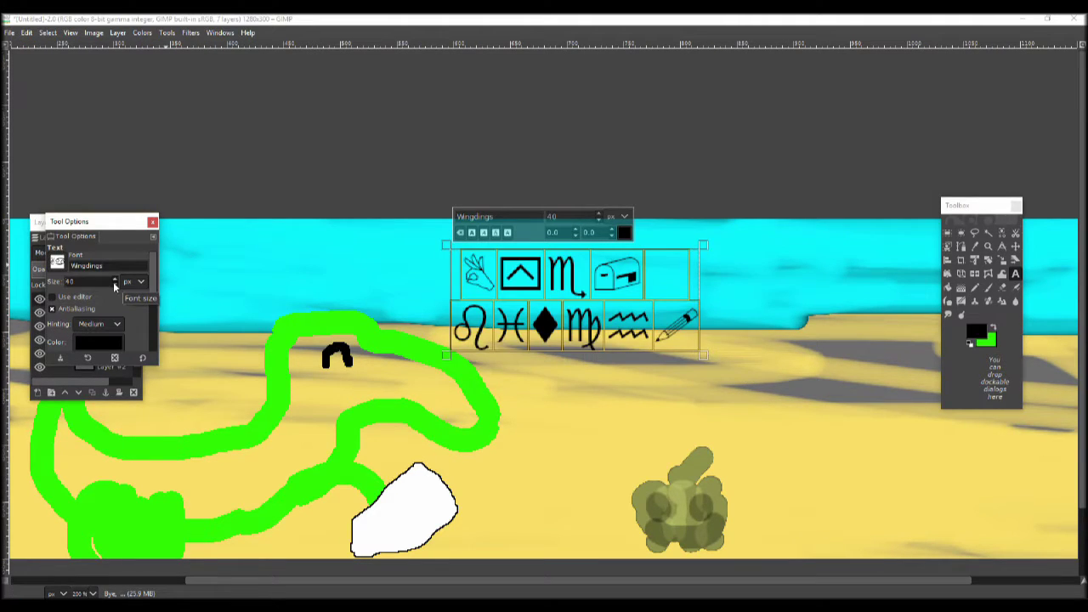
{"action": "scroll", "coordinate": [113, 277], "scroll_direction": "up", "scroll_amount": 2}
{"action": "scroll", "coordinate": [113, 275], "scroll_direction": "up", "scroll_amount": 11}
{"action": "scroll", "coordinate": [113, 276], "scroll_direction": "up", "scroll_amount": 19}
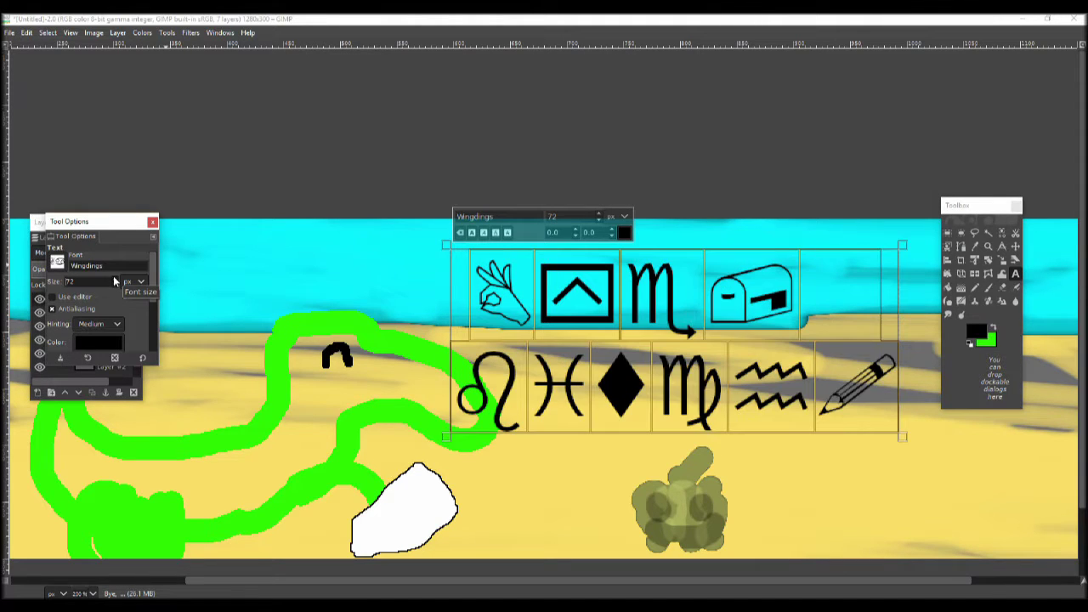
{"action": "left_click", "coordinate": [611, 317]}
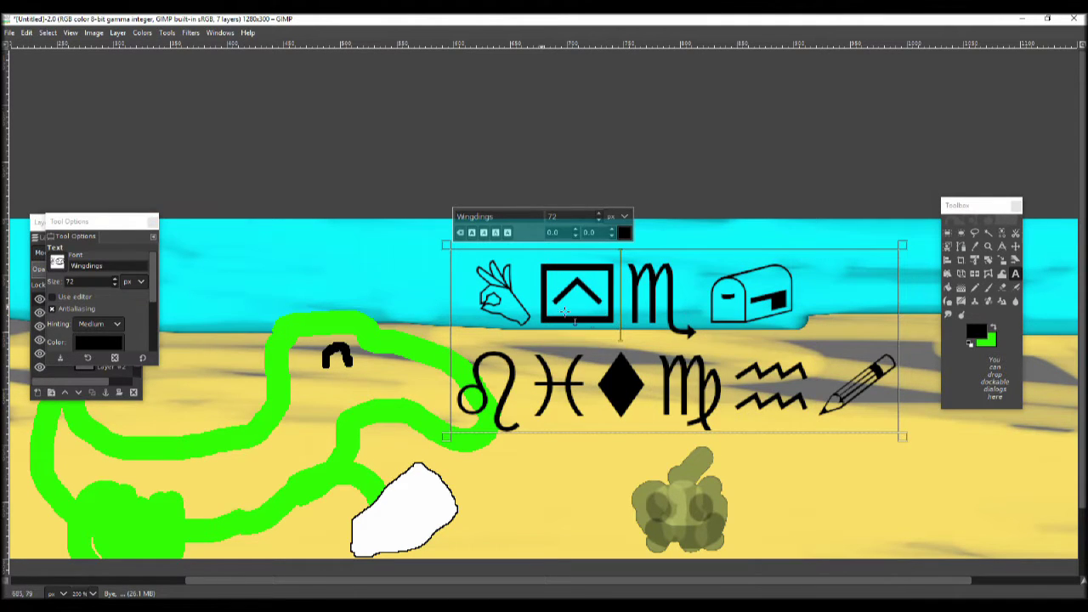
{"action": "left_click_drag", "start_coordinate": [104, 237], "coordinate": [216, 181]}
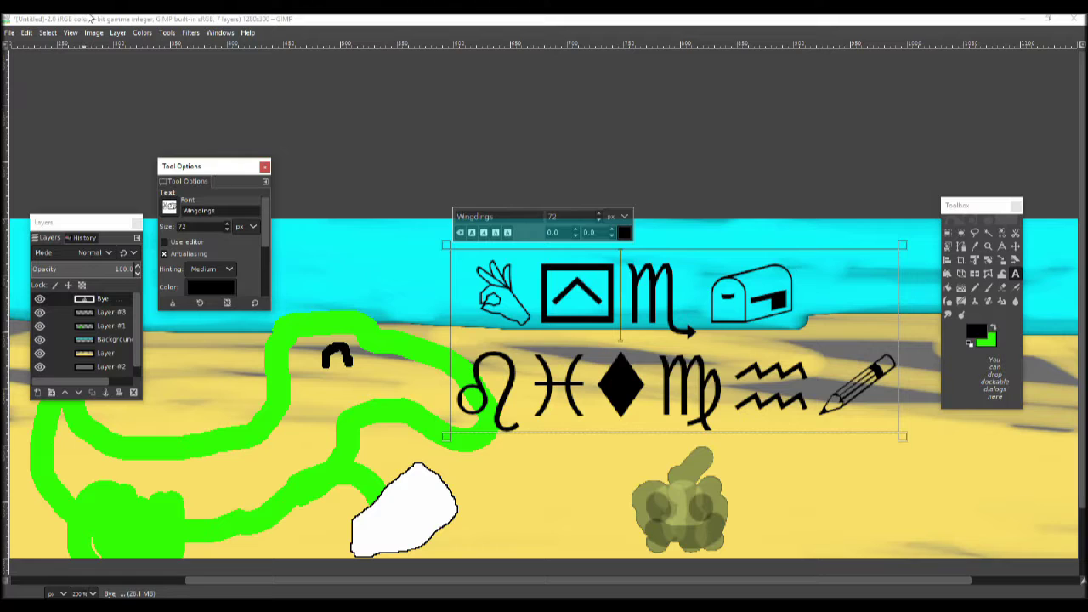
- Turn the glyph text into a selection, add an outline layer and grow the selection
{"action": "left_click", "coordinate": [117, 33]}
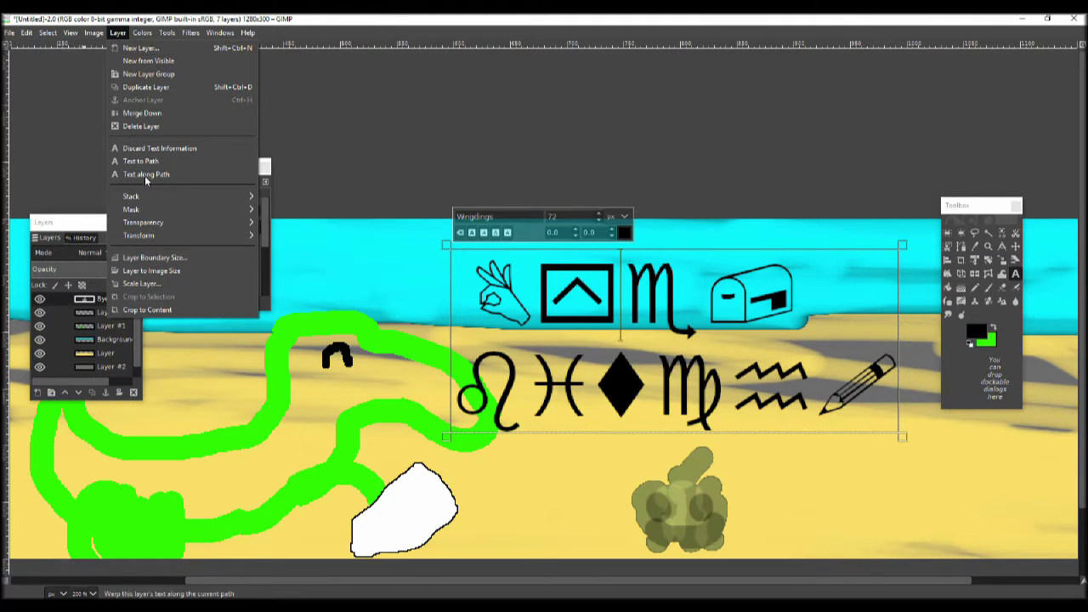
{"action": "left_click", "coordinate": [136, 48]}
{"action": "key", "text": "Return"}
{"action": "left_click", "coordinate": [48, 32]}
{"action": "left_click", "coordinate": [89, 89]}
{"action": "left_click", "coordinate": [47, 33]}
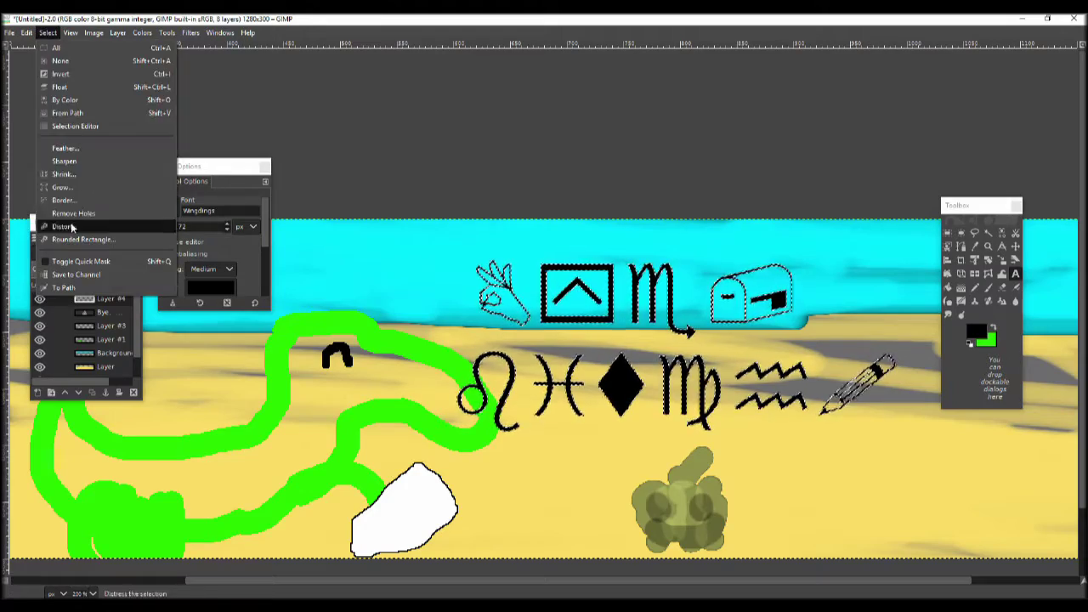
{"action": "left_click", "coordinate": [80, 226]}
{"action": "key", "text": "Return"}
{"action": "left_click", "coordinate": [47, 32]}
{"action": "left_click", "coordinate": [77, 226]}
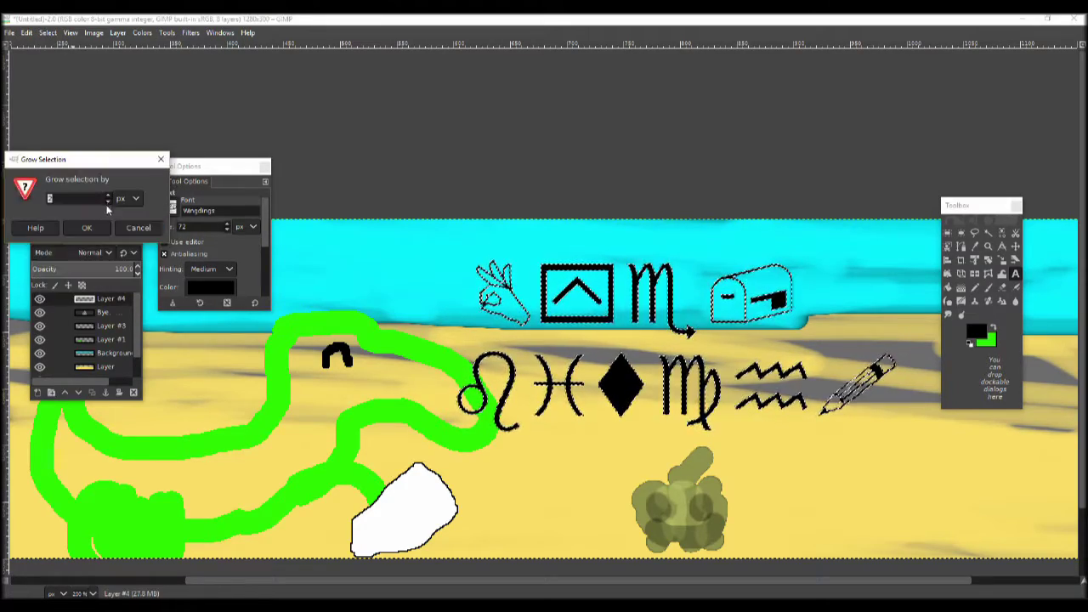
{"action": "key", "text": "Return"}
- Fill the grown selection with pink on a layer beneath the text, then deselect
{"action": "left_click", "coordinate": [78, 392]}
{"action": "left_click", "coordinate": [962, 288]}
{"action": "left_click", "coordinate": [993, 329]}
{"action": "left_click", "coordinate": [975, 331]}
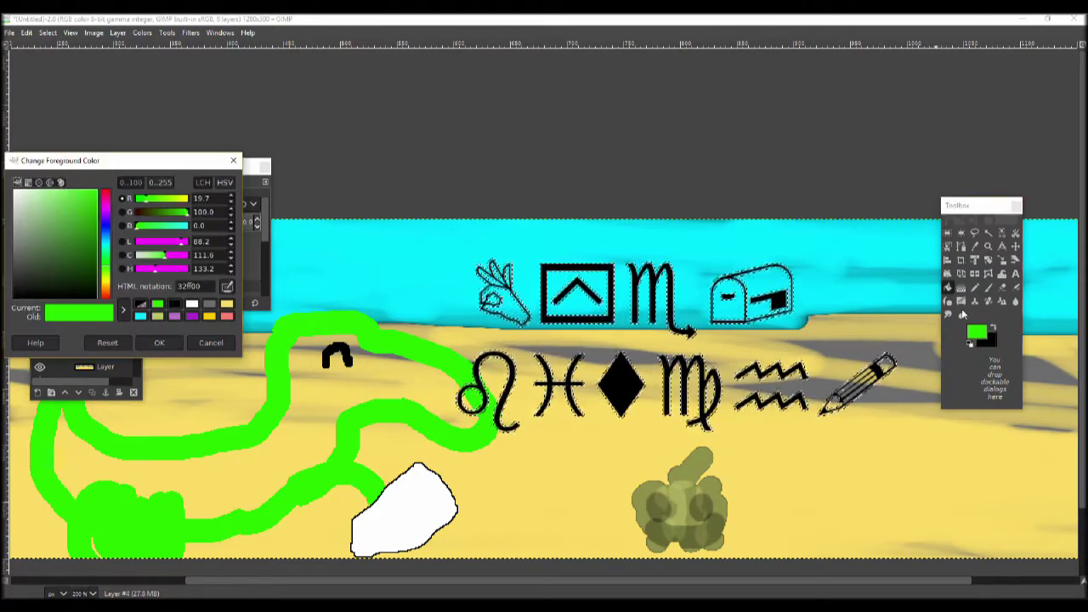
{"action": "left_click", "coordinate": [107, 225]}
{"action": "mouse_move", "coordinate": [106, 225]}
{"action": "left_mouse_down"}
{"action": "mouse_move", "coordinate": [106, 293]}
{"action": "mouse_move", "coordinate": [109, 209]}
{"action": "left_mouse_up"}
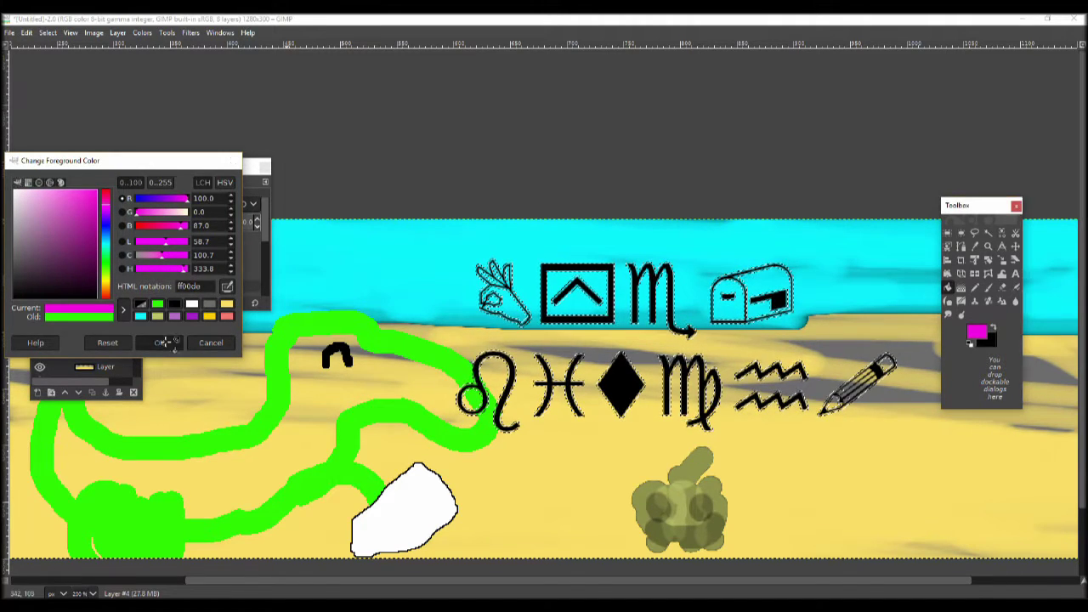
{"action": "left_click", "coordinate": [158, 342]}
{"action": "key", "text": "ctrl+comma"}
{"action": "left_click", "coordinate": [48, 32]}
{"action": "left_click", "coordinate": [57, 61]}
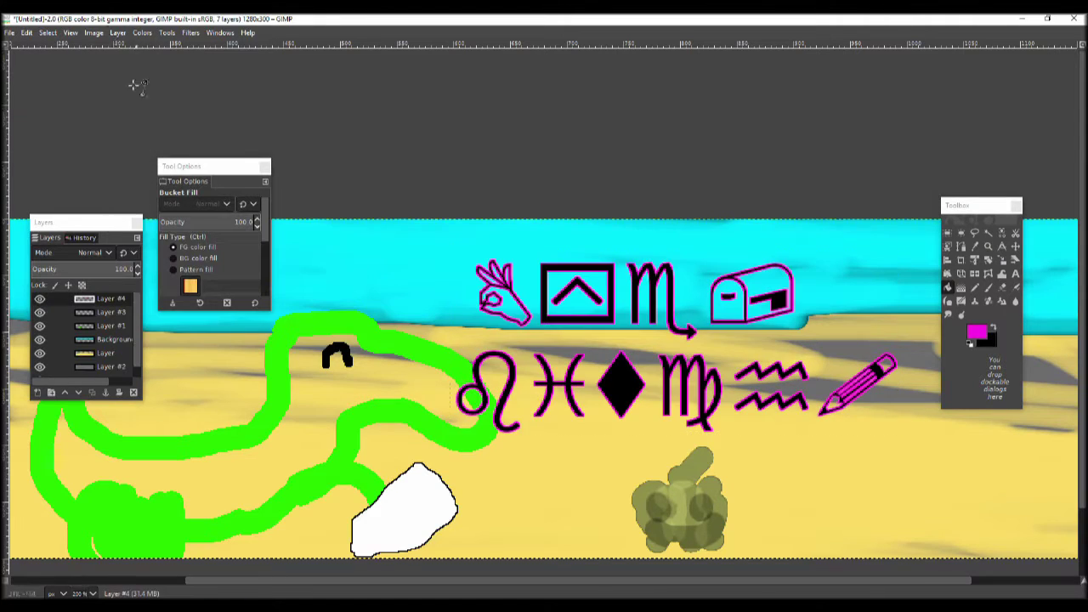
{"action": "scroll", "coordinate": [301, 147], "scroll_direction": "down", "scroll_amount": 2}
{"action": "scroll", "coordinate": [302, 146], "scroll_direction": "up", "scroll_amount": 2}
{"action": "left_click", "coordinate": [117, 33]}
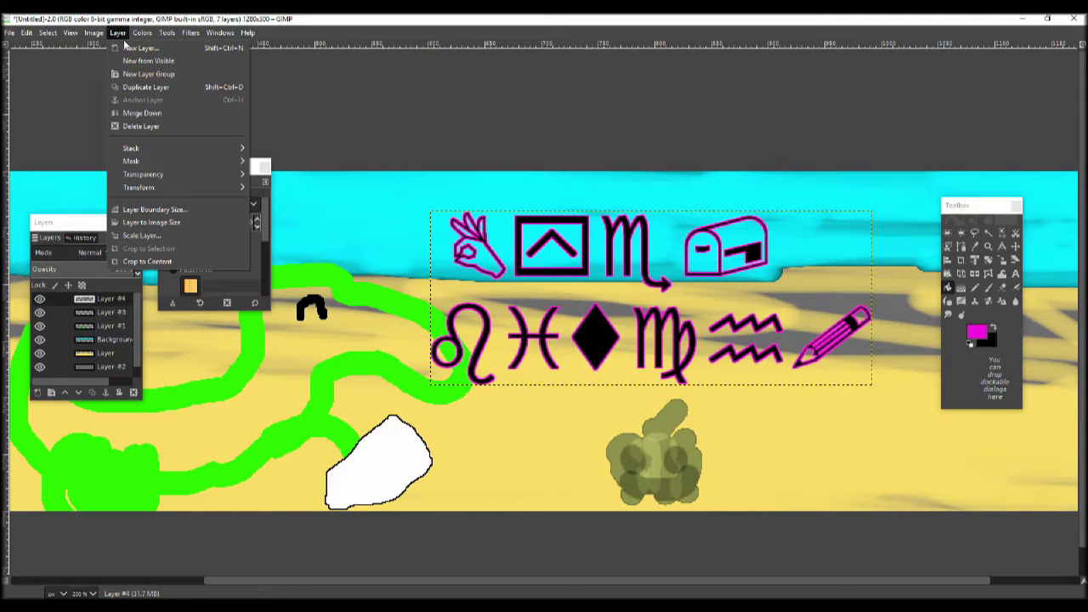
- Scale down the pink-outlined glyph layer and move it onto the white paper shape
{"action": "left_click", "coordinate": [139, 236]}
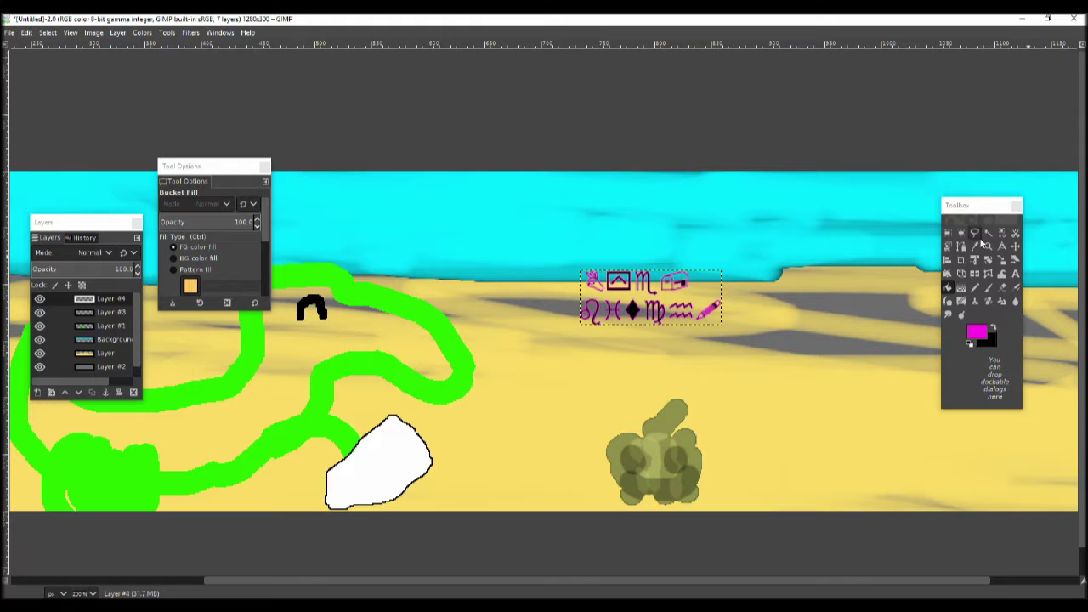
{"action": "left_click_drag", "start_coordinate": [646, 289], "coordinate": [476, 395]}
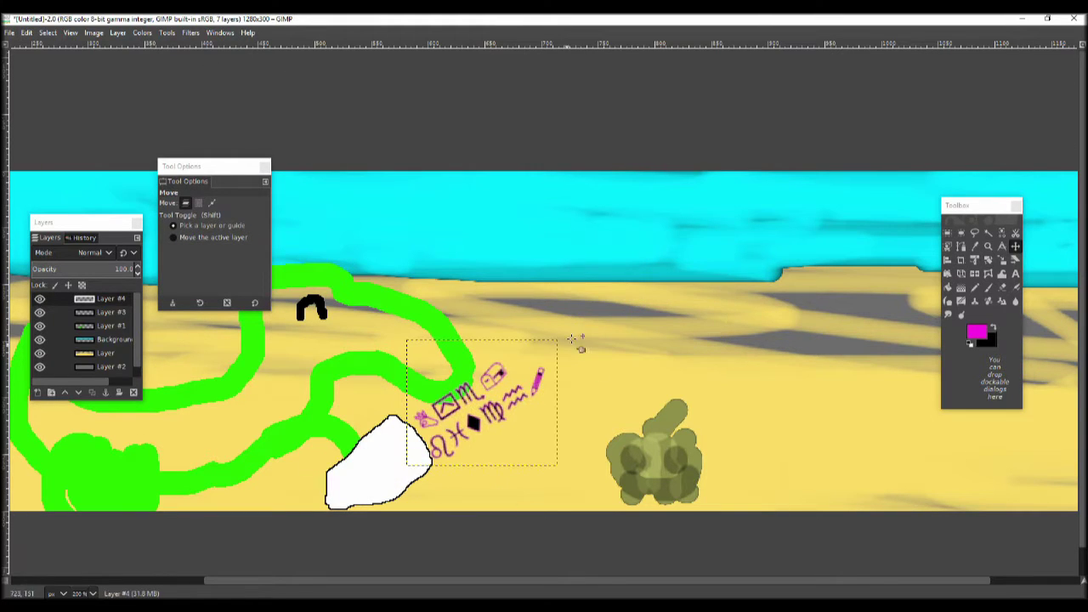
{"action": "left_click", "coordinate": [117, 32]}
{"action": "left_click", "coordinate": [150, 236]}
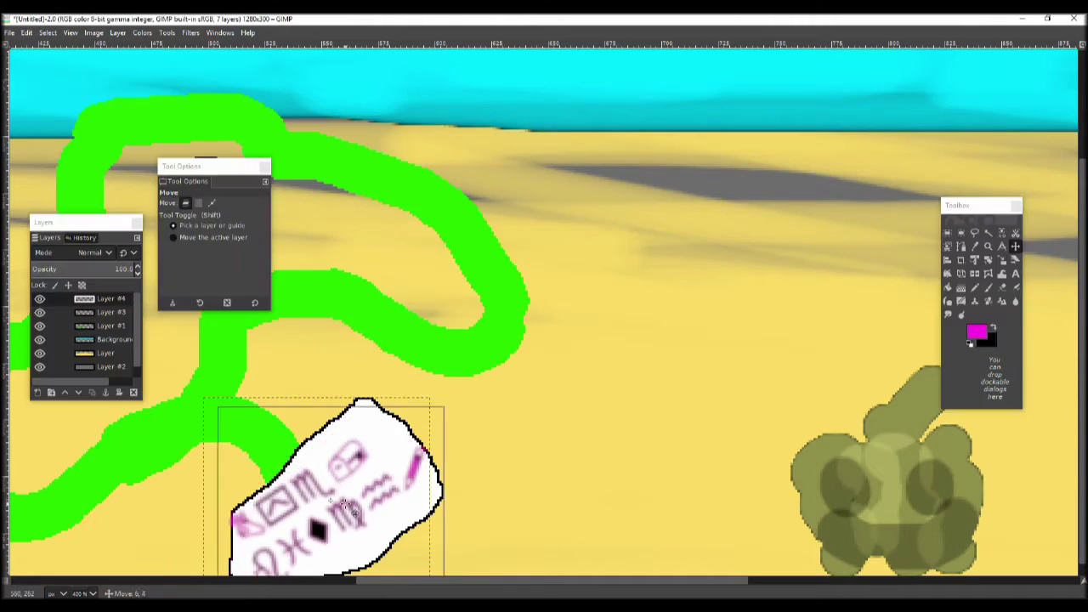
{"action": "left_click_drag", "start_coordinate": [344, 506], "coordinate": [320, 491]}
{"action": "scroll", "coordinate": [319, 492], "scroll_direction": "down", "scroll_amount": 1}
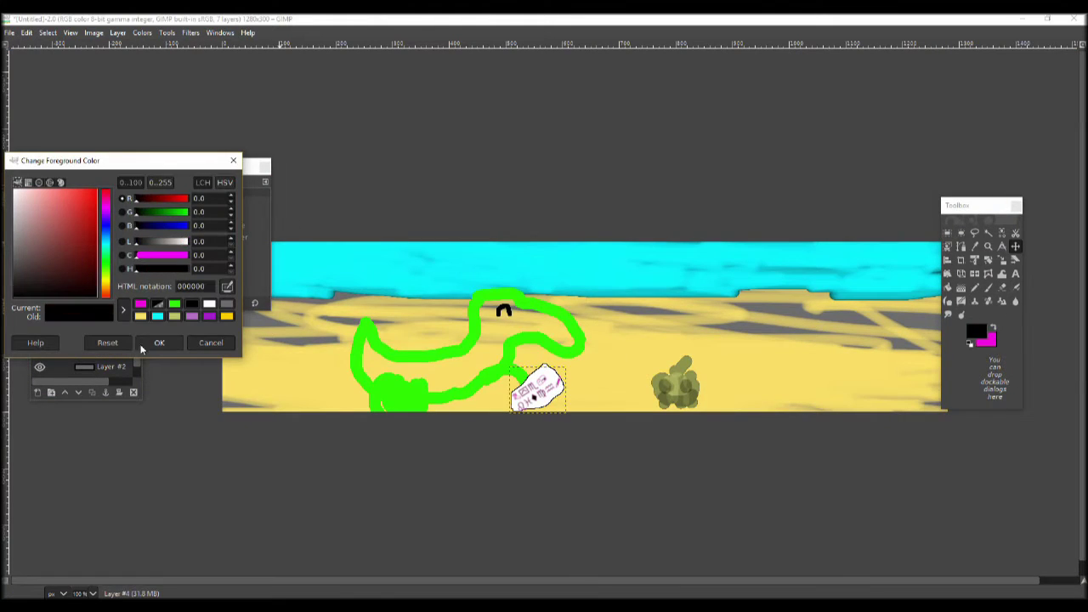
- Add a new Pencil layer for the signature, undoing a false-start stroke
{"action": "key", "text": "n"}
{"action": "key", "text": "shift+ctrl+n"}
{"action": "left_click_drag", "start_coordinate": [348, 315], "coordinate": [384, 282]}
{"action": "mouse_move", "coordinate": [383, 314]}
{"action": "left_mouse_down"}
{"action": "mouse_move", "coordinate": [471, 281]}
{"action": "mouse_move", "coordinate": [477, 323]}
{"action": "mouse_move", "coordinate": [520, 262]}
{"action": "mouse_move", "coordinate": [535, 318]}
{"action": "left_mouse_up"}
{"action": "key", "text": "ctrl+z"}
{"action": "key", "text": "ctrl+z"}
{"action": "key", "text": "ctrl+z"}
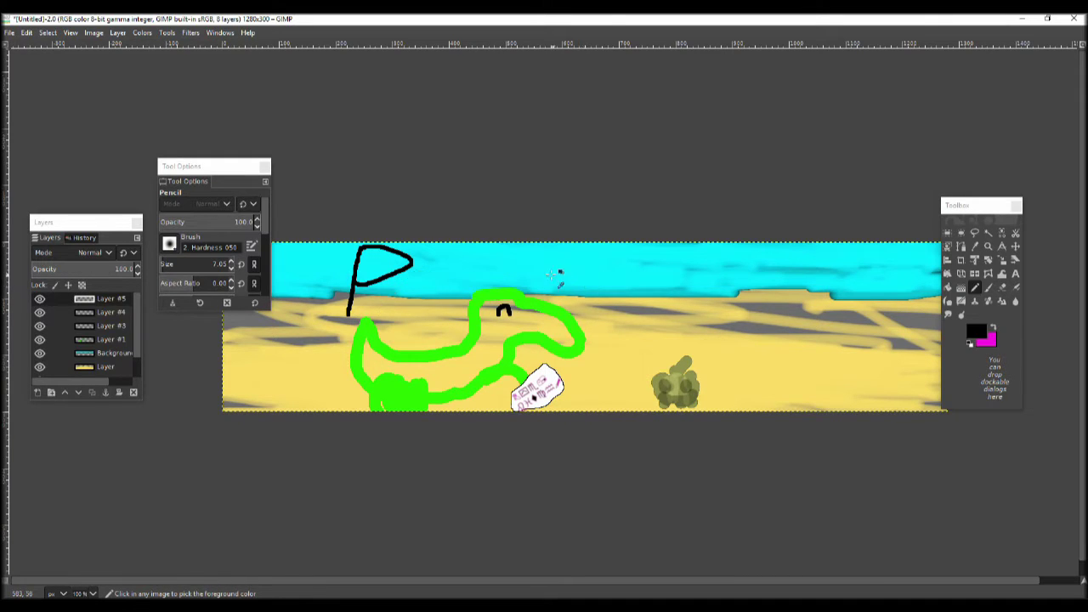
{"action": "key", "text": "ctrl+z"}
{"action": "key", "text": "ctrl+z"}
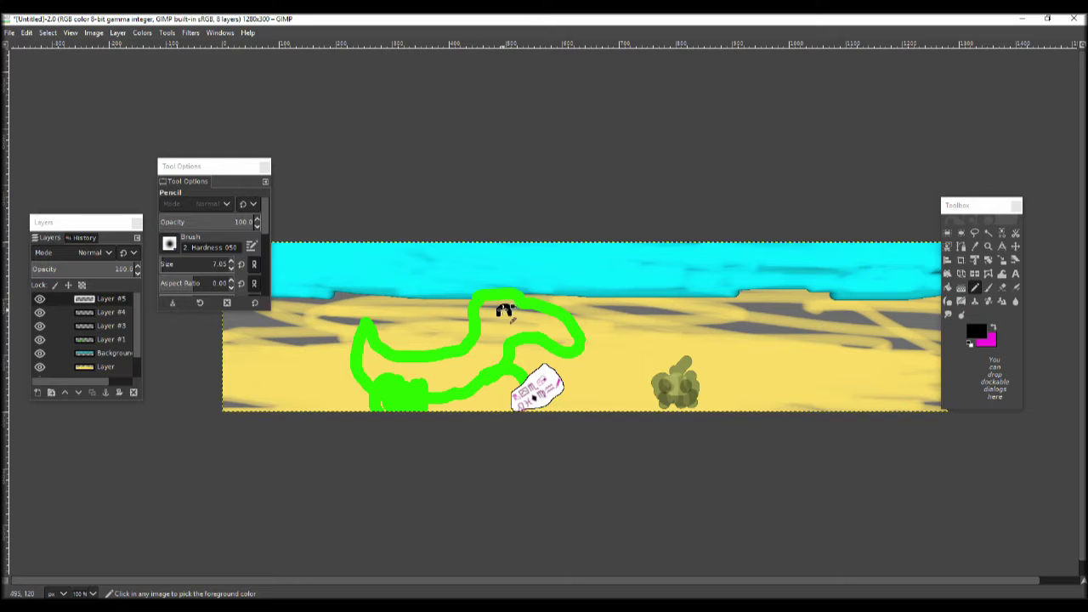
- Hand-write an underlined 'Pranckster' signature in dark grey across the top right
{"action": "left_click", "coordinate": [976, 331]}
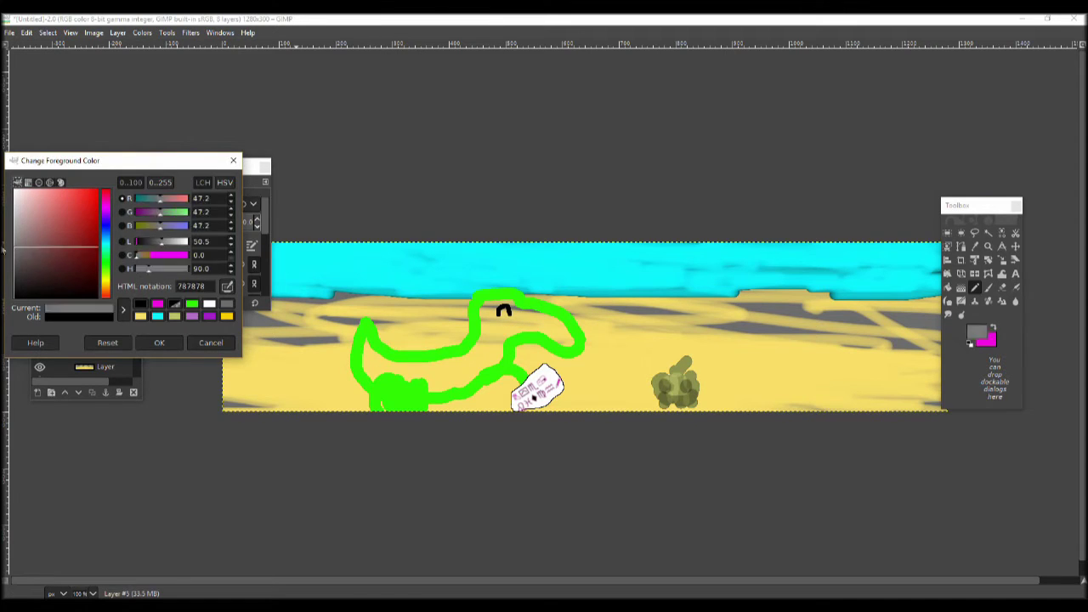
{"action": "left_click_drag", "start_coordinate": [522, 251], "coordinate": [693, 316]}
{"action": "mouse_move", "coordinate": [731, 274]}
{"action": "left_mouse_down"}
{"action": "mouse_move", "coordinate": [837, 308]}
{"action": "mouse_move", "coordinate": [935, 272]}
{"action": "left_mouse_up"}
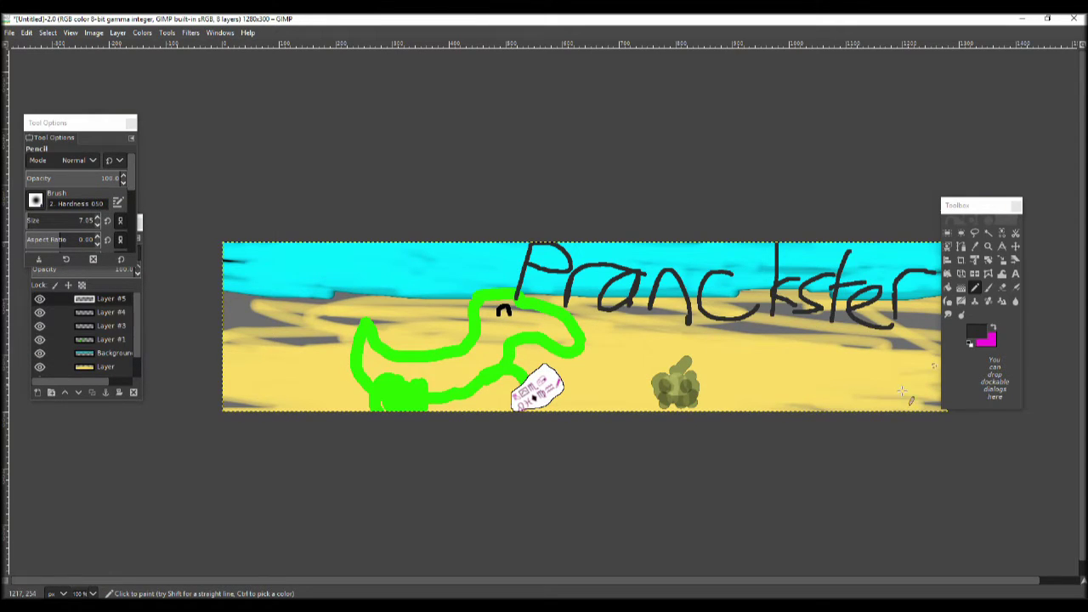
{"action": "left_click_drag", "start_coordinate": [595, 316], "coordinate": [892, 328]}
{"action": "key", "text": "3"}
- Pencil a first red score of 71/100 with a C- grade in the top-left sky
{"action": "left_click_drag", "start_coordinate": [281, 216], "coordinate": [332, 302]}
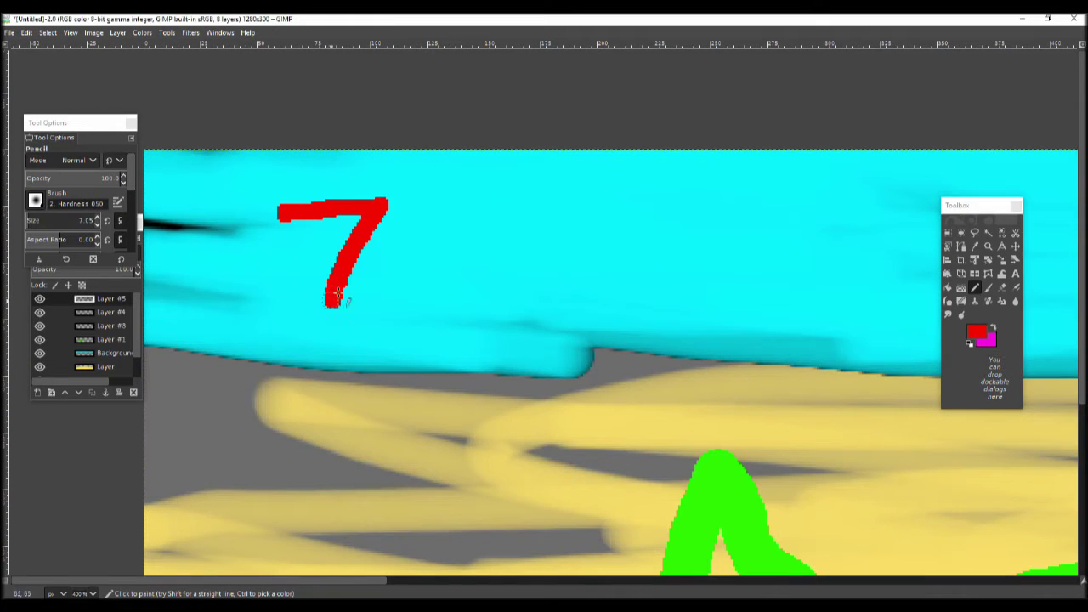
{"action": "left_click_drag", "start_coordinate": [406, 202], "coordinate": [414, 289]}
{"action": "left_click", "coordinate": [278, 356]}
{"action": "left_click_drag", "start_coordinate": [277, 356], "coordinate": [547, 289]}
{"action": "left_click_drag", "start_coordinate": [303, 378], "coordinate": [308, 480]}
{"action": "left_click_drag", "start_coordinate": [400, 366], "coordinate": [395, 367]}
{"action": "left_click_drag", "start_coordinate": [501, 344], "coordinate": [497, 347]}
{"action": "scroll", "coordinate": [510, 357], "scroll_direction": "down", "scroll_amount": 5, "text": "ctrl"}
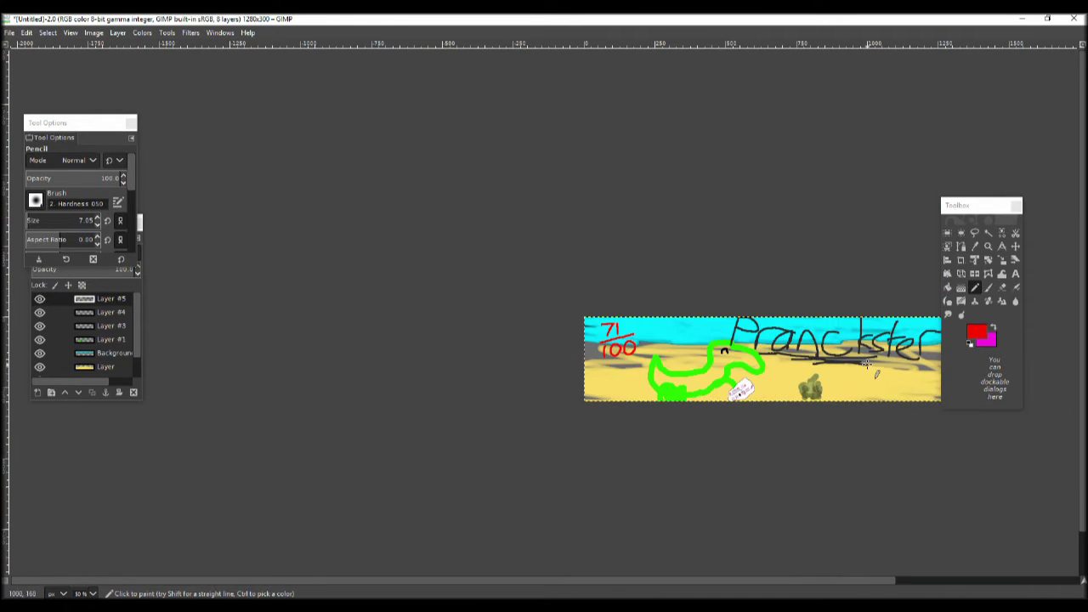
{"action": "mouse_move", "coordinate": [644, 280]}
{"action": "left_mouse_down"}
{"action": "mouse_move", "coordinate": [700, 281]}
{"action": "mouse_move", "coordinate": [699, 378]}
{"action": "left_mouse_up"}
{"action": "left_click_drag", "start_coordinate": [716, 319], "coordinate": [792, 319]}
{"action": "scroll", "coordinate": [765, 323], "scroll_direction": "down", "scroll_amount": 8, "text": "ctrl"}
{"action": "key", "text": "3"}
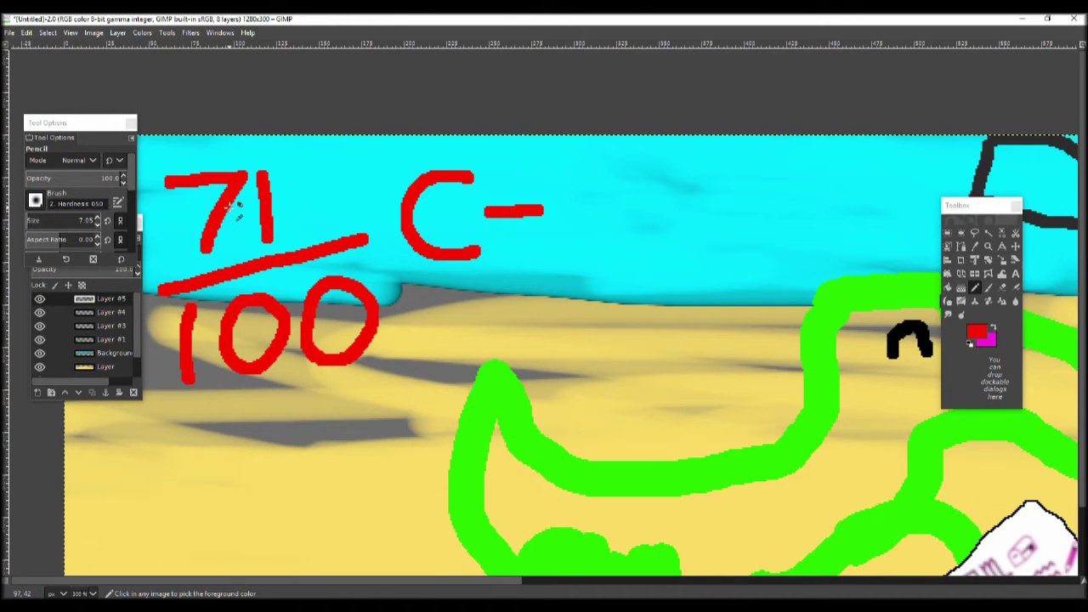
- Undo the old marks and draw a red 65/100 score in their place
{"action": "key", "text": "ctrl+z"}
{"action": "key", "text": "ctrl+z"}
{"action": "key", "text": "ctrl+z"}
{"action": "left_click_drag", "start_coordinate": [230, 173], "coordinate": [180, 222]}
{"action": "mouse_move", "coordinate": [260, 174]}
{"action": "left_mouse_down"}
{"action": "mouse_move", "coordinate": [255, 272]}
{"action": "mouse_move", "coordinate": [336, 171]}
{"action": "left_mouse_up"}
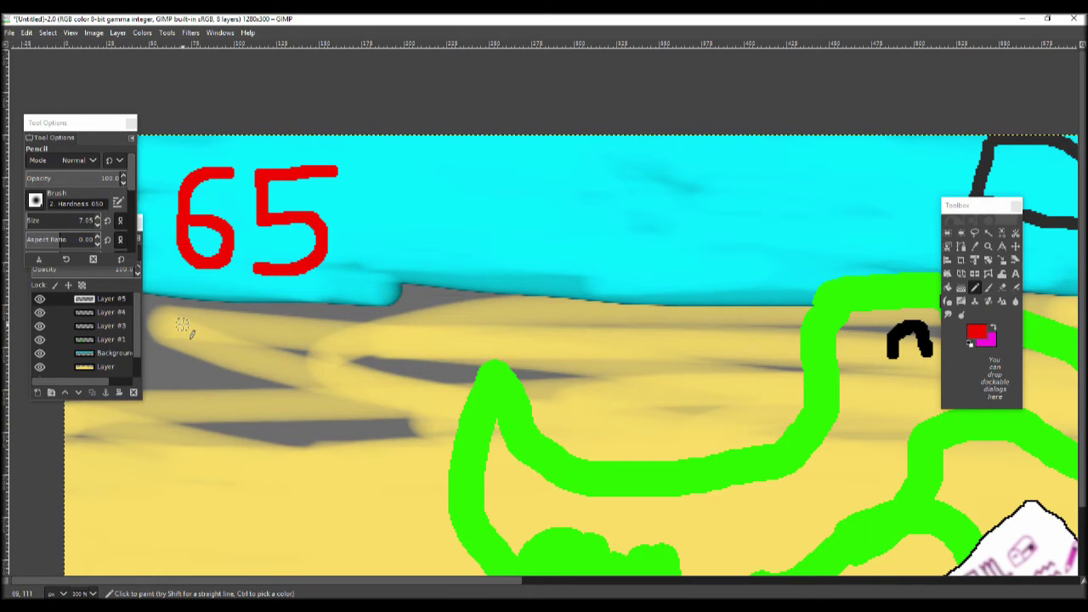
{"action": "left_click_drag", "start_coordinate": [177, 325], "coordinate": [376, 258]}
{"action": "left_click_drag", "start_coordinate": [226, 336], "coordinate": [214, 438]}
{"action": "left_click_drag", "start_coordinate": [289, 333], "coordinate": [293, 336]}
{"action": "left_click_drag", "start_coordinate": [391, 311], "coordinate": [395, 313]}
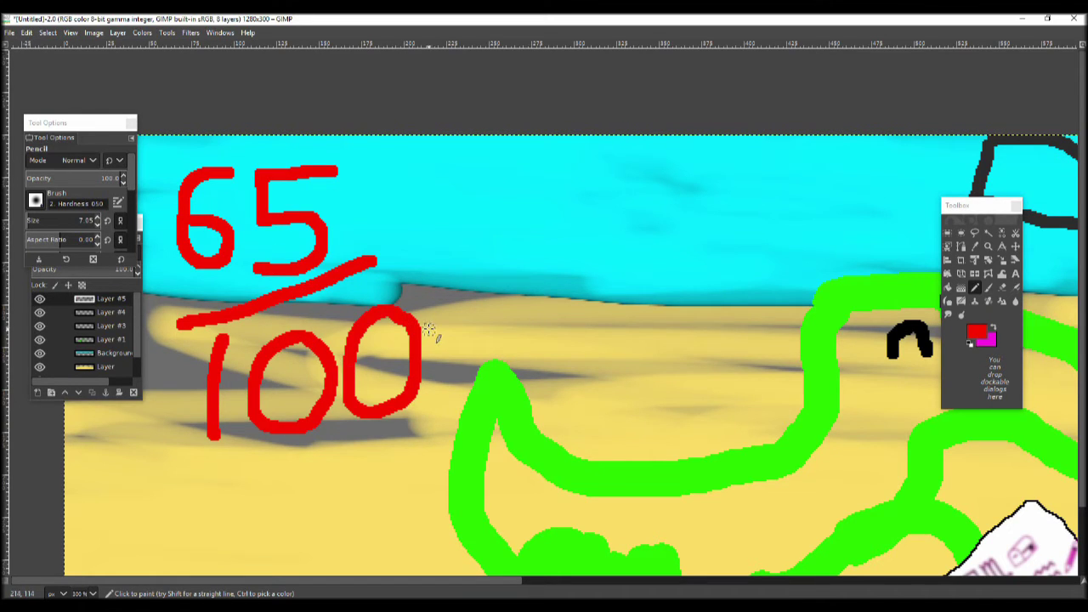